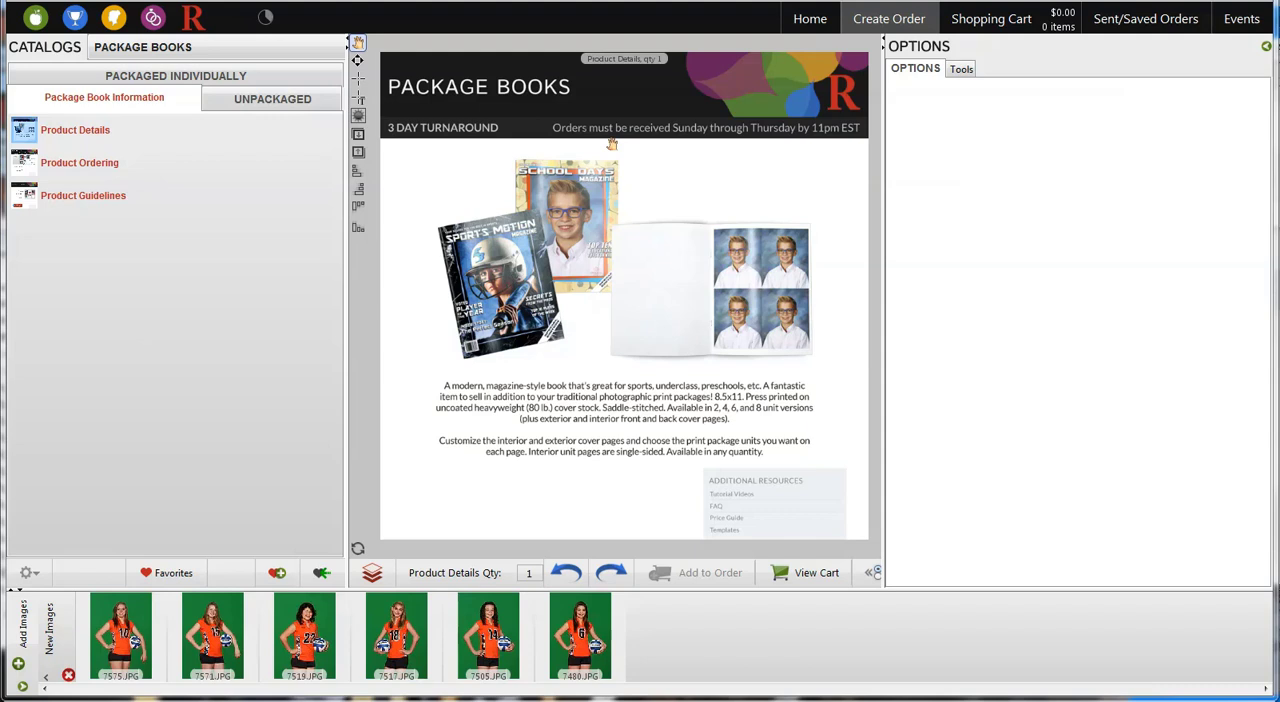
# Review the Package Books ordering and guidelines pages and start an individually packaged 2 Unit 8.5x11 Package Book
pyautogui.click(64, 166)
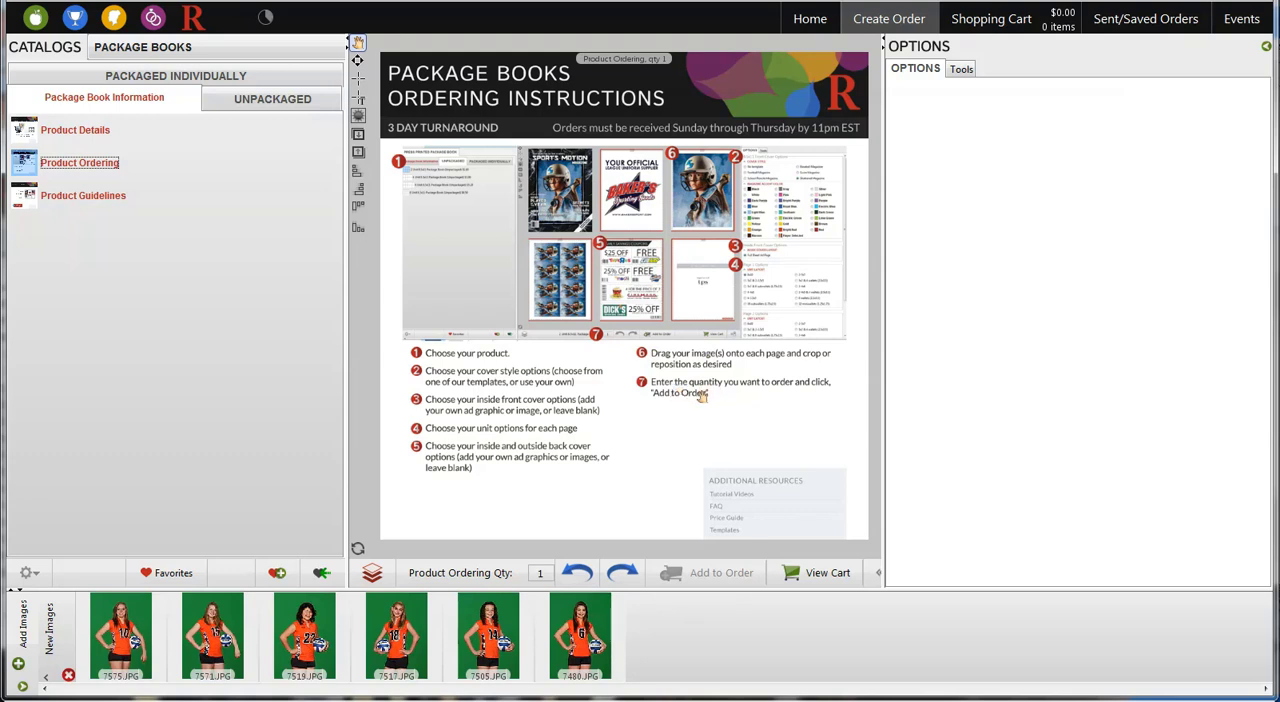
pyautogui.click(90, 196)
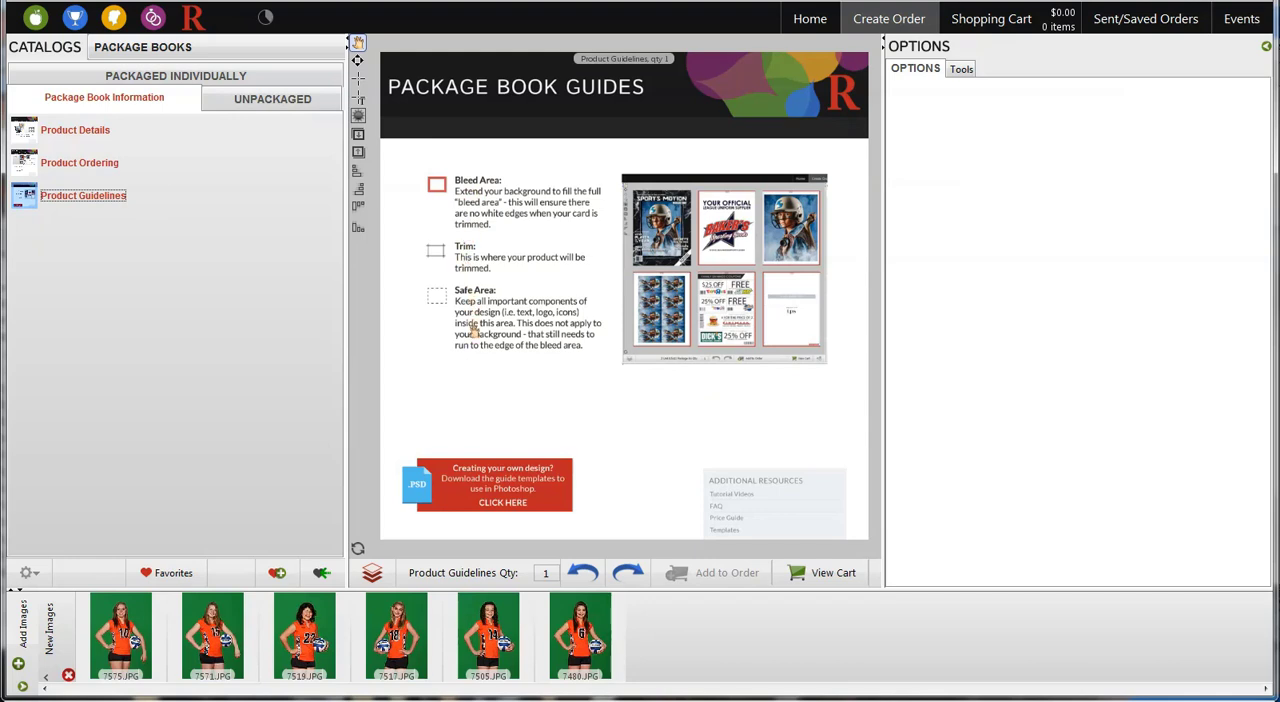
pyautogui.click(219, 80)
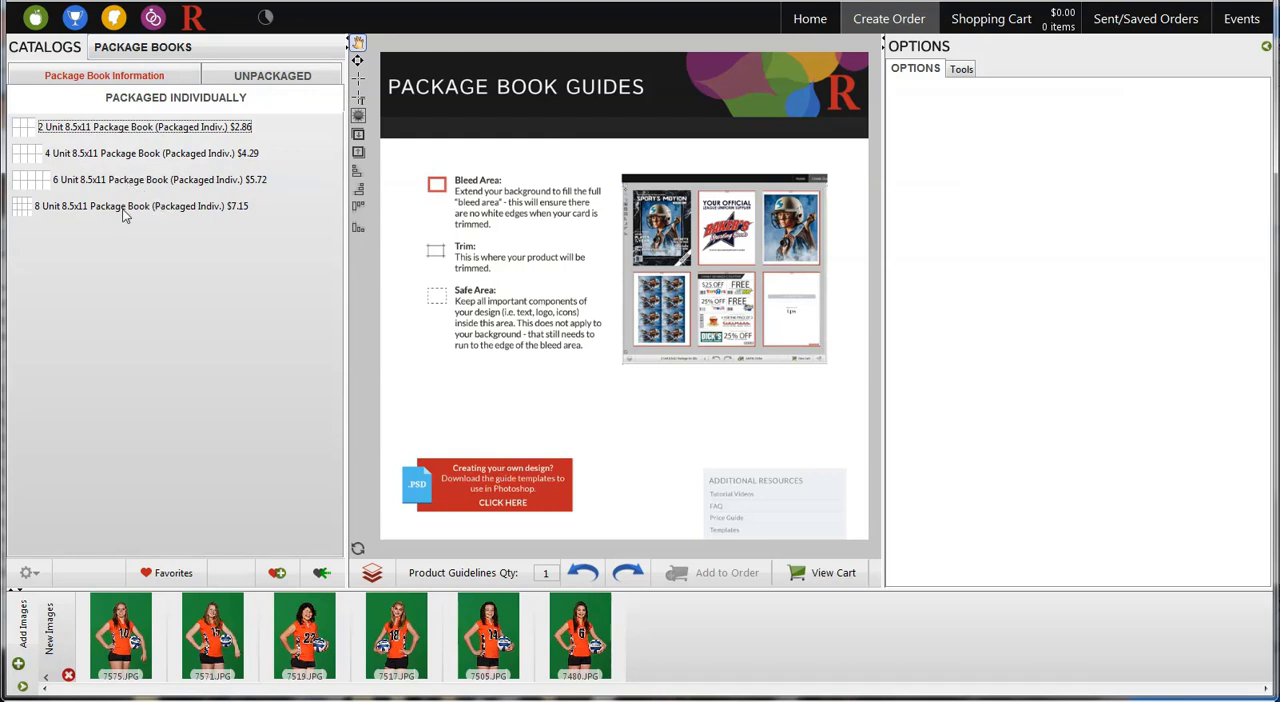
pyautogui.click(192, 130)
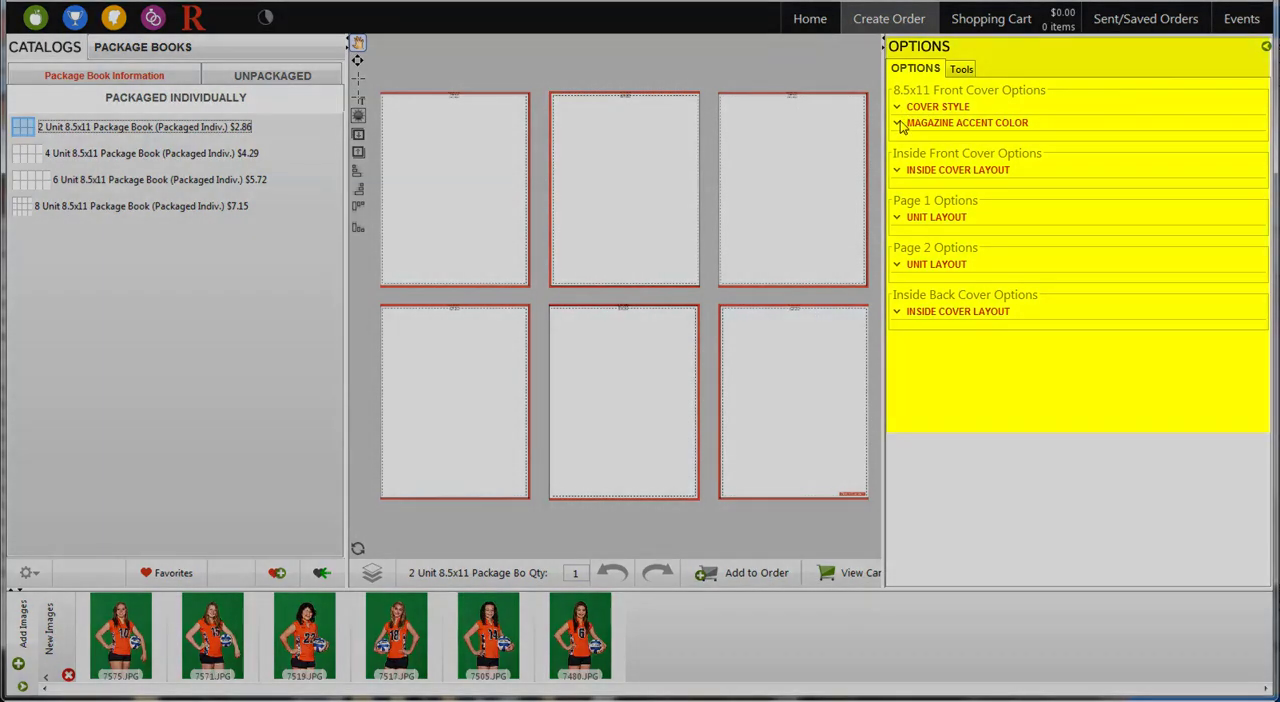
# Give the front cover the Sports Magazine - Shattered style with a Pink magazine accent color
pyautogui.click(905, 107)
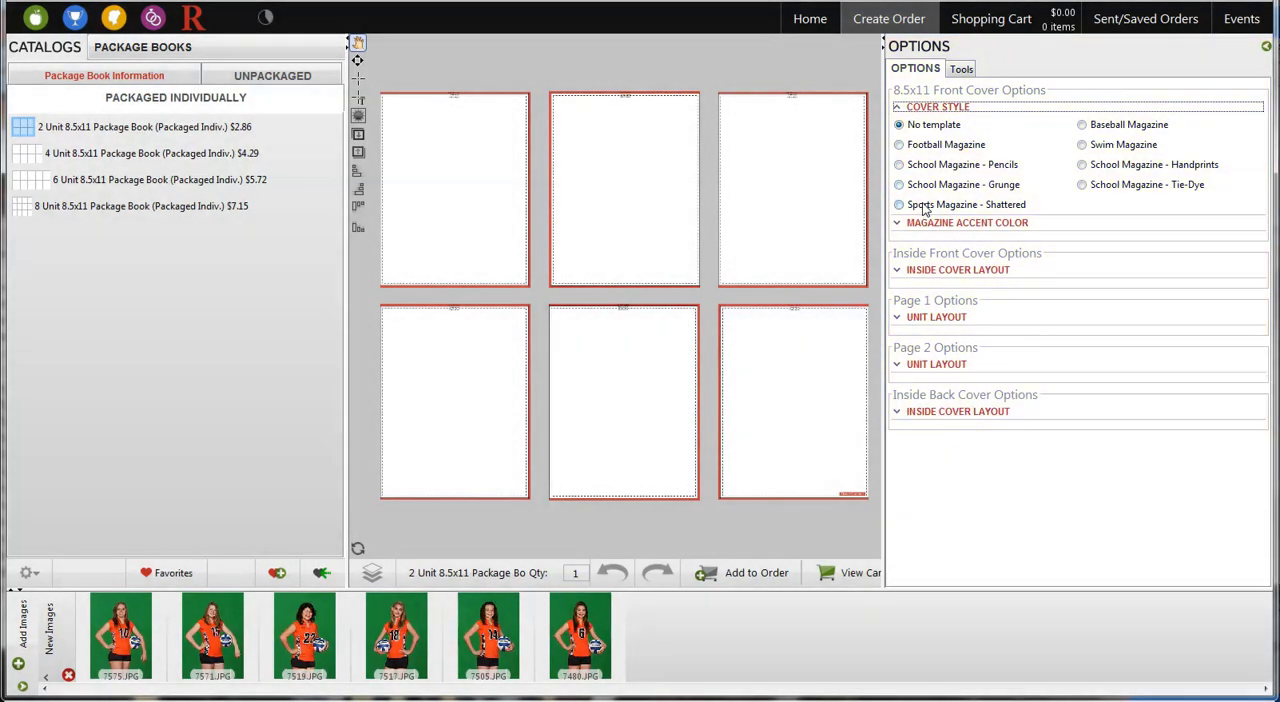
pyautogui.click(924, 205)
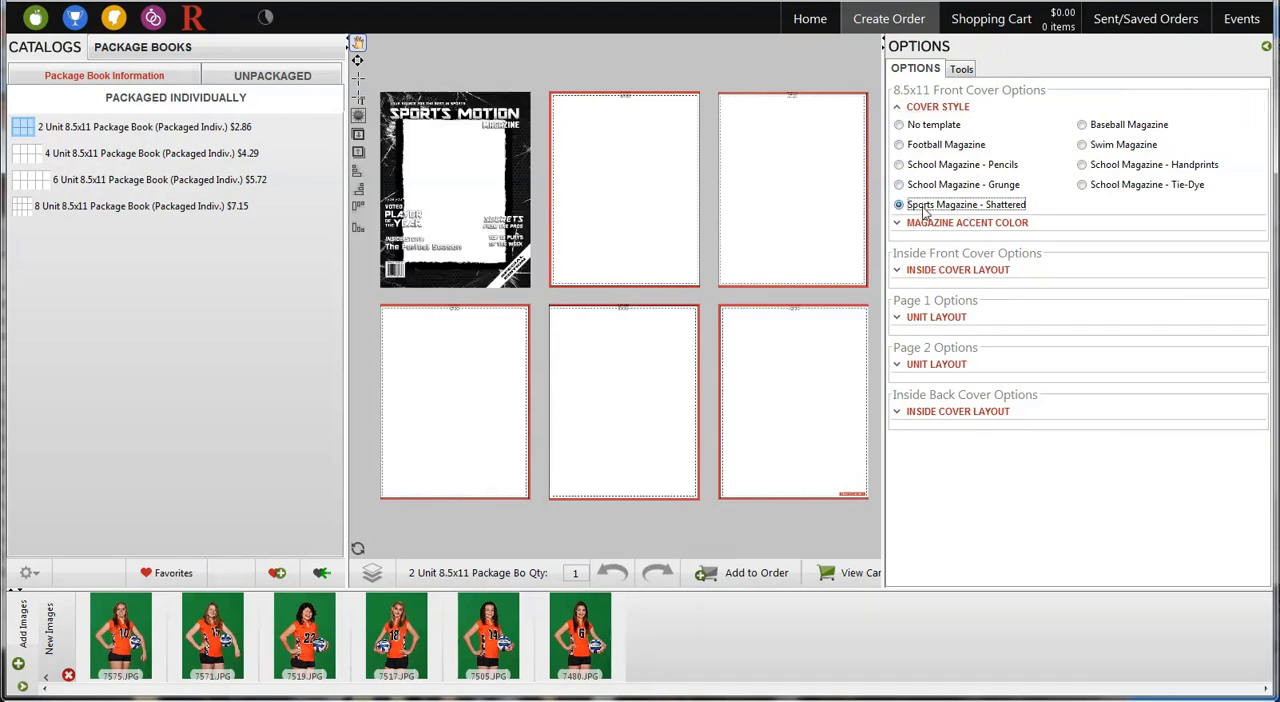
pyautogui.click(909, 225)
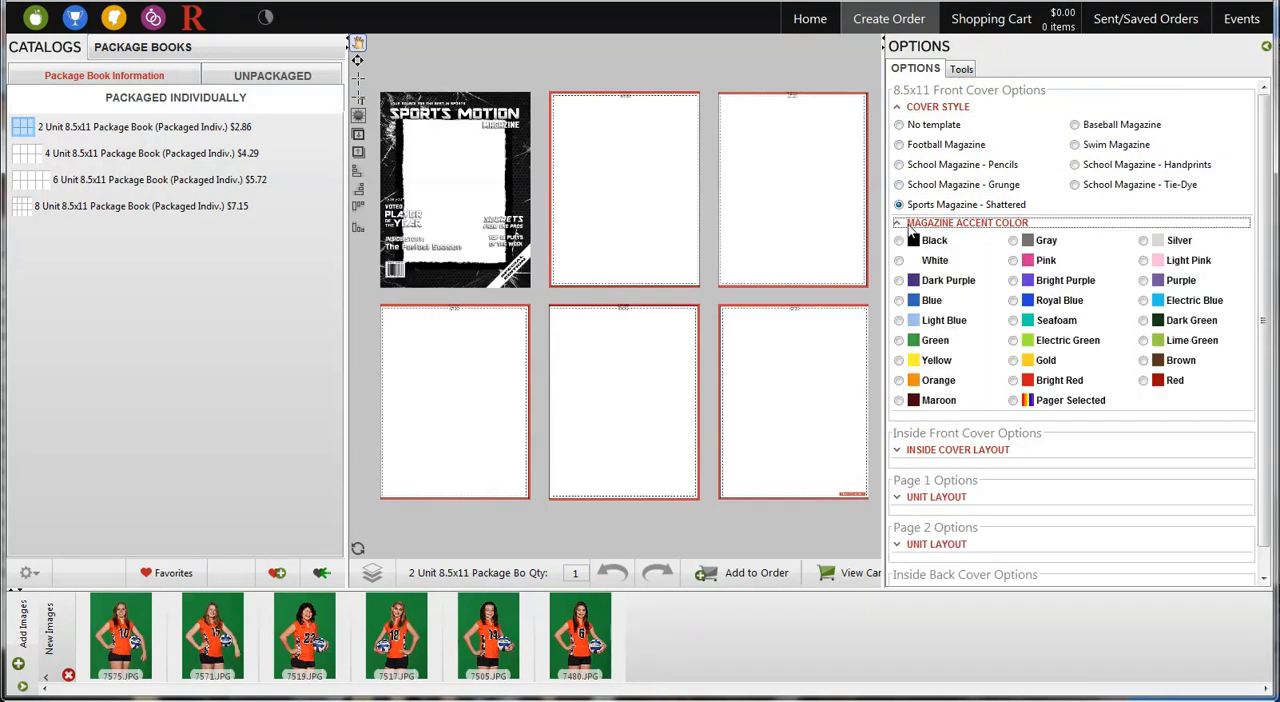
pyautogui.click(1015, 261)
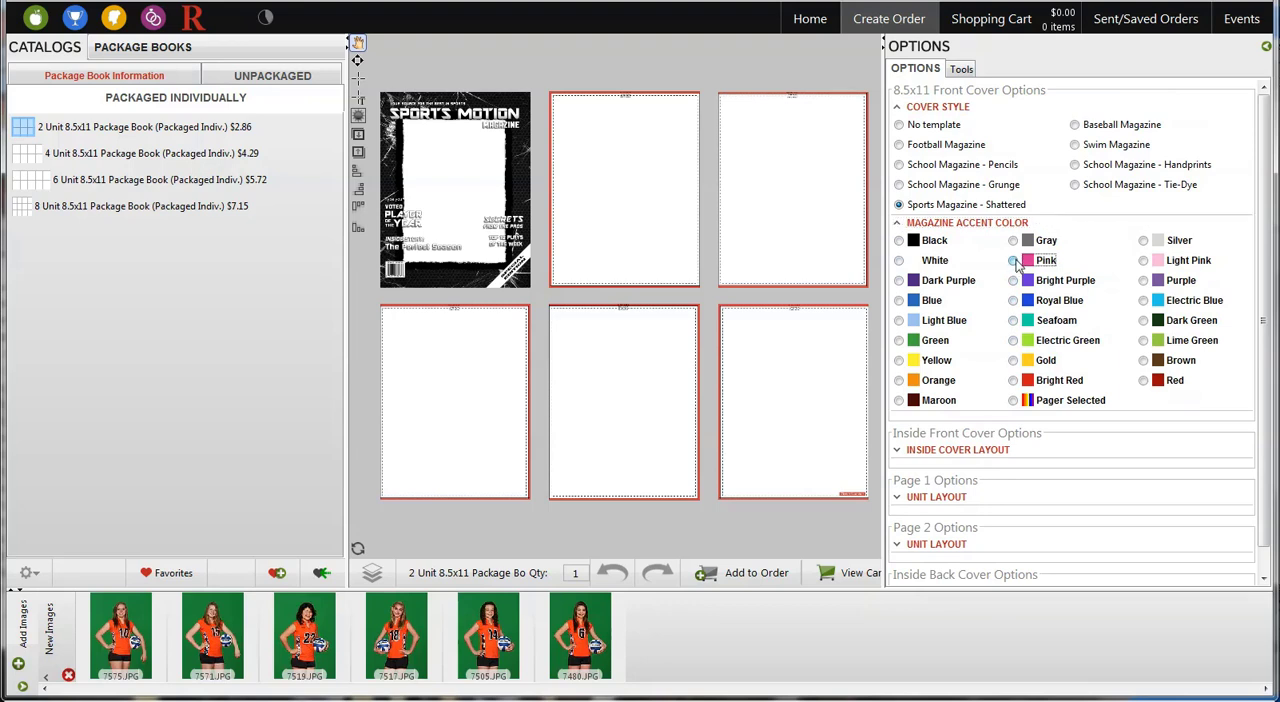
pyautogui.click(1014, 261)
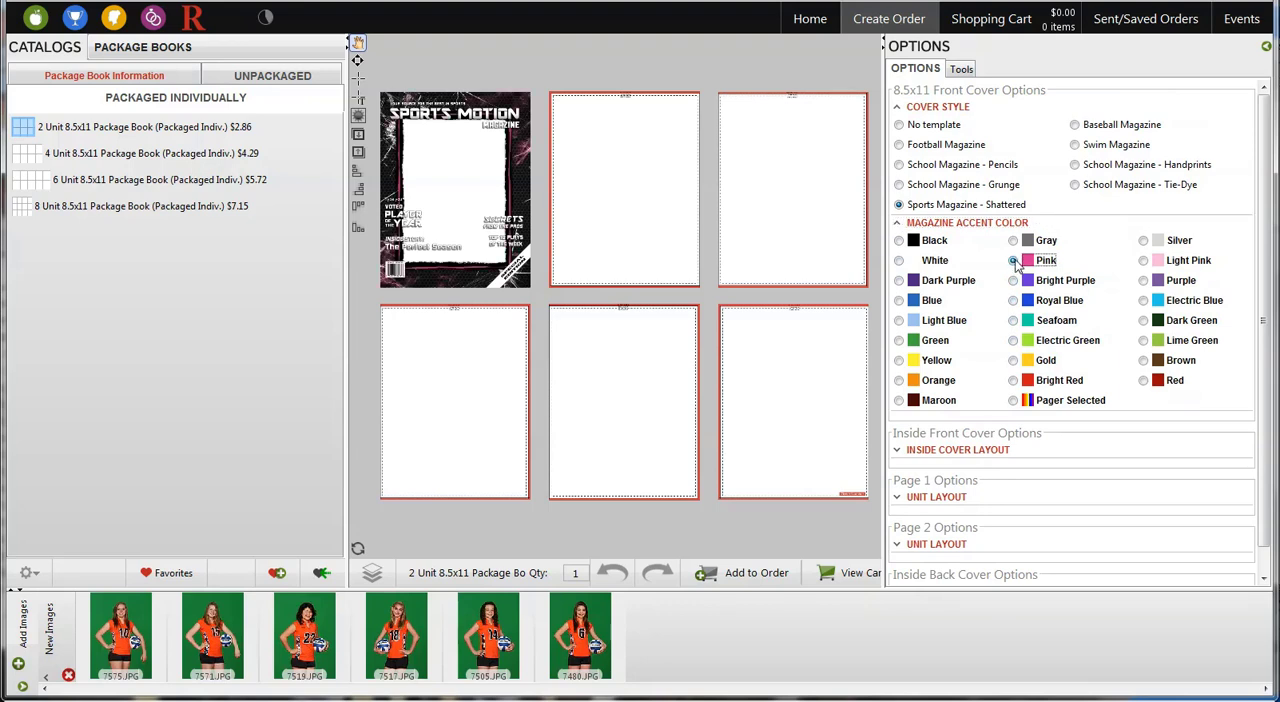
pyautogui.click(912, 110)
pyautogui.click(914, 124)
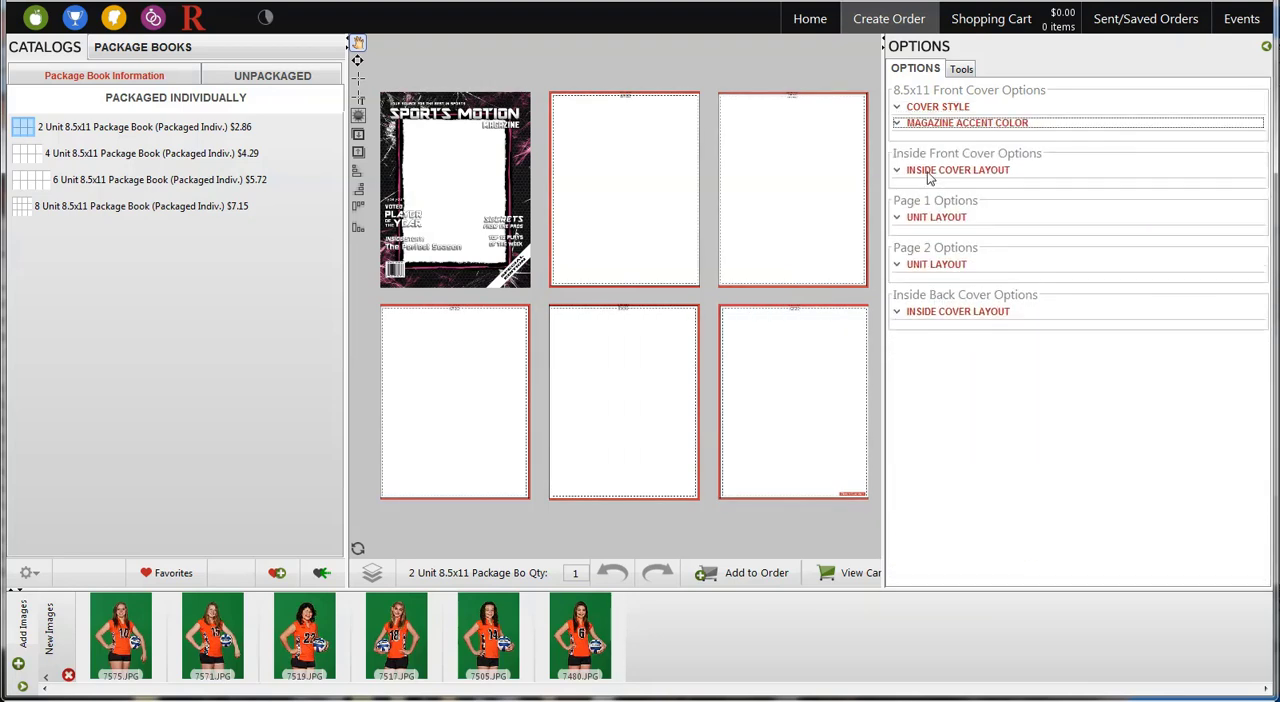
# Try the Full Bleed Ad Page layout for the inside front cover and clear it again
pyautogui.click(930, 172)
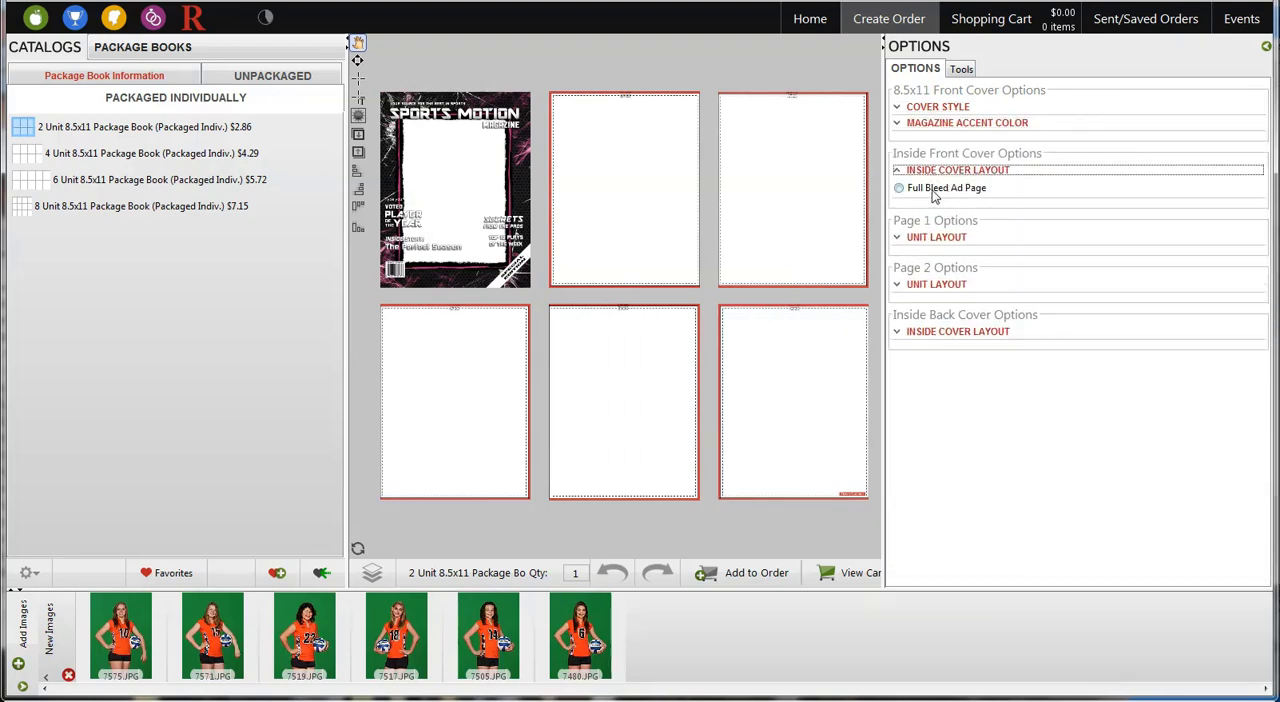
pyautogui.click(922, 193)
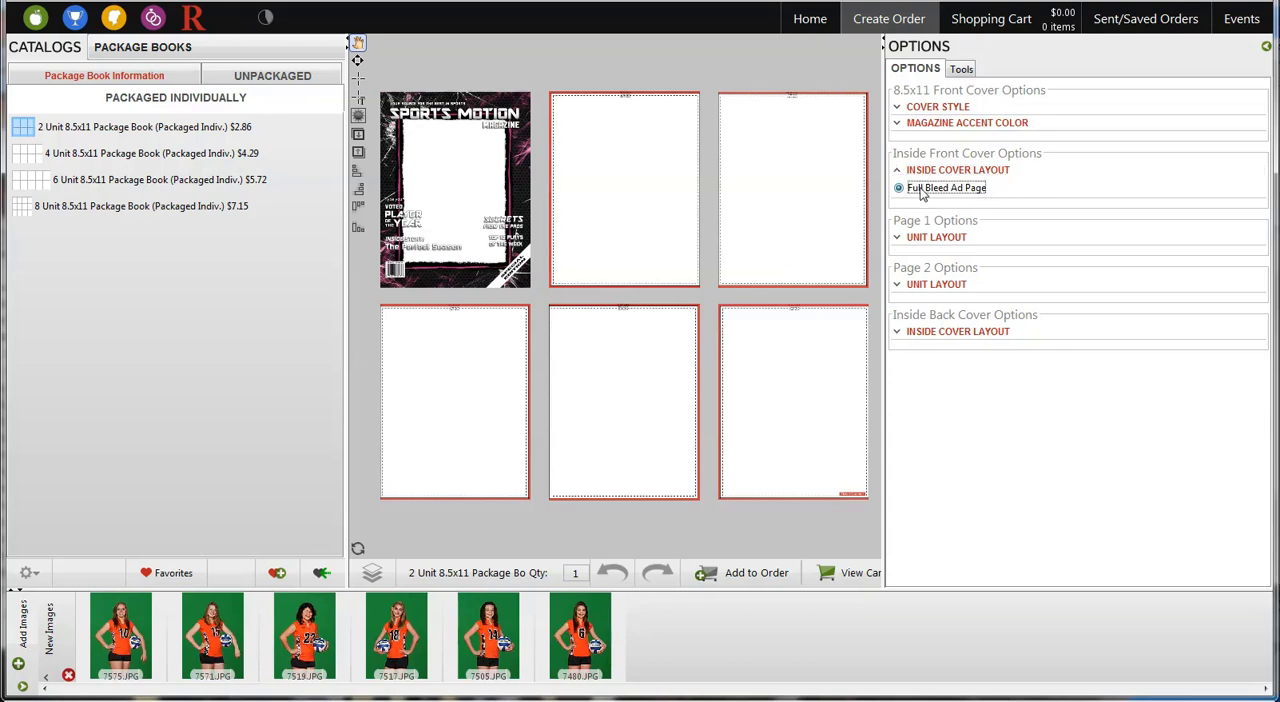
pyautogui.click(922, 193)
# Set the Page 1 unit layout to 8x10 and the Page 2 unit layout to 2-5x7
pyautogui.click(952, 238)
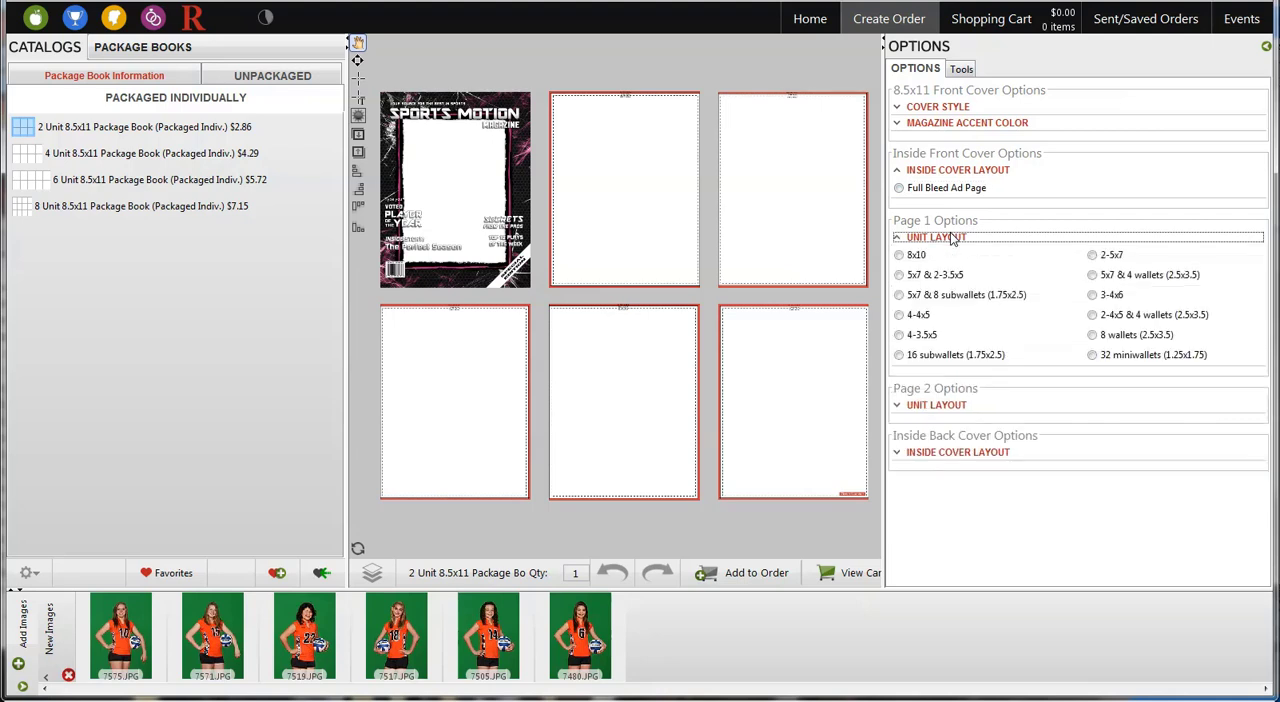
pyautogui.click(925, 257)
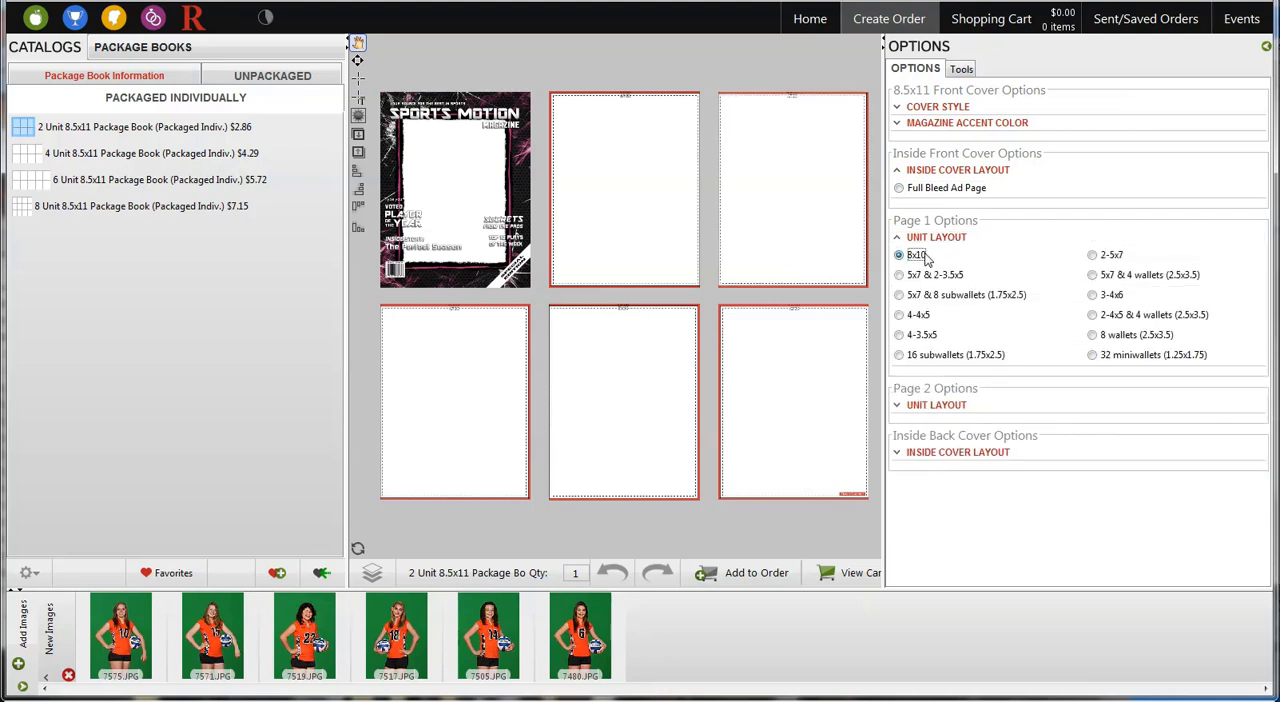
pyautogui.click(938, 238)
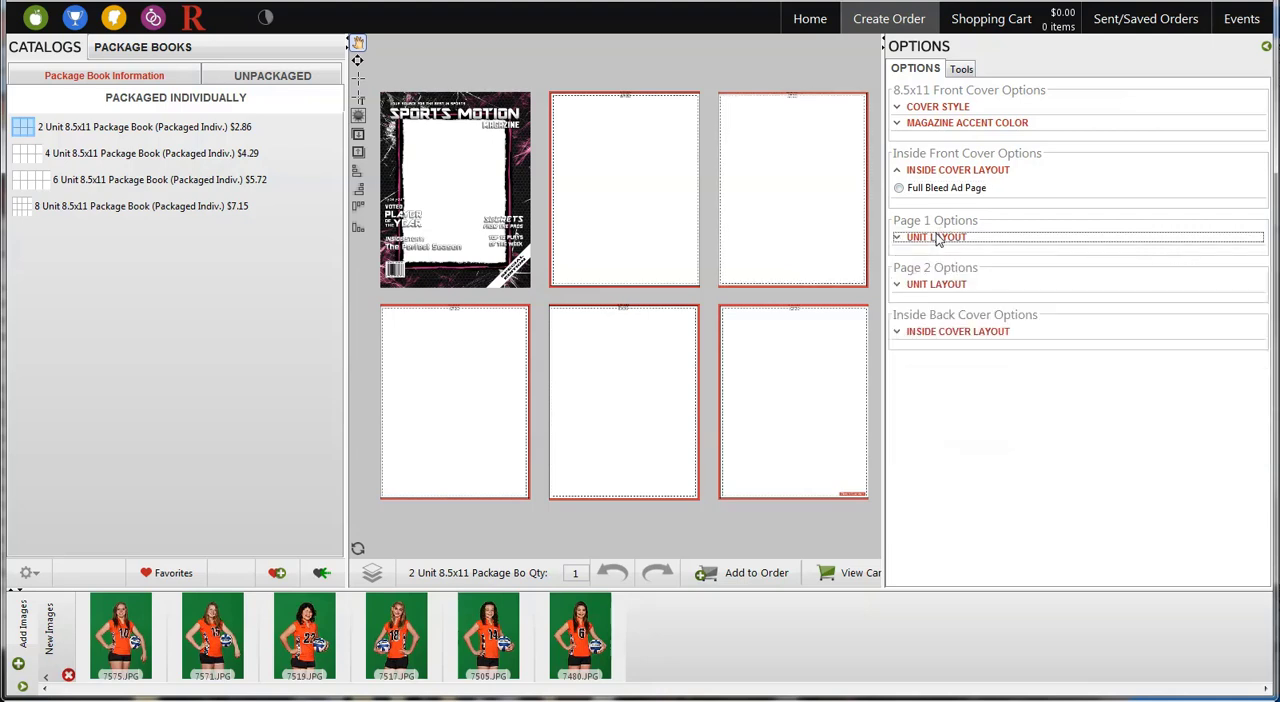
pyautogui.click(942, 286)
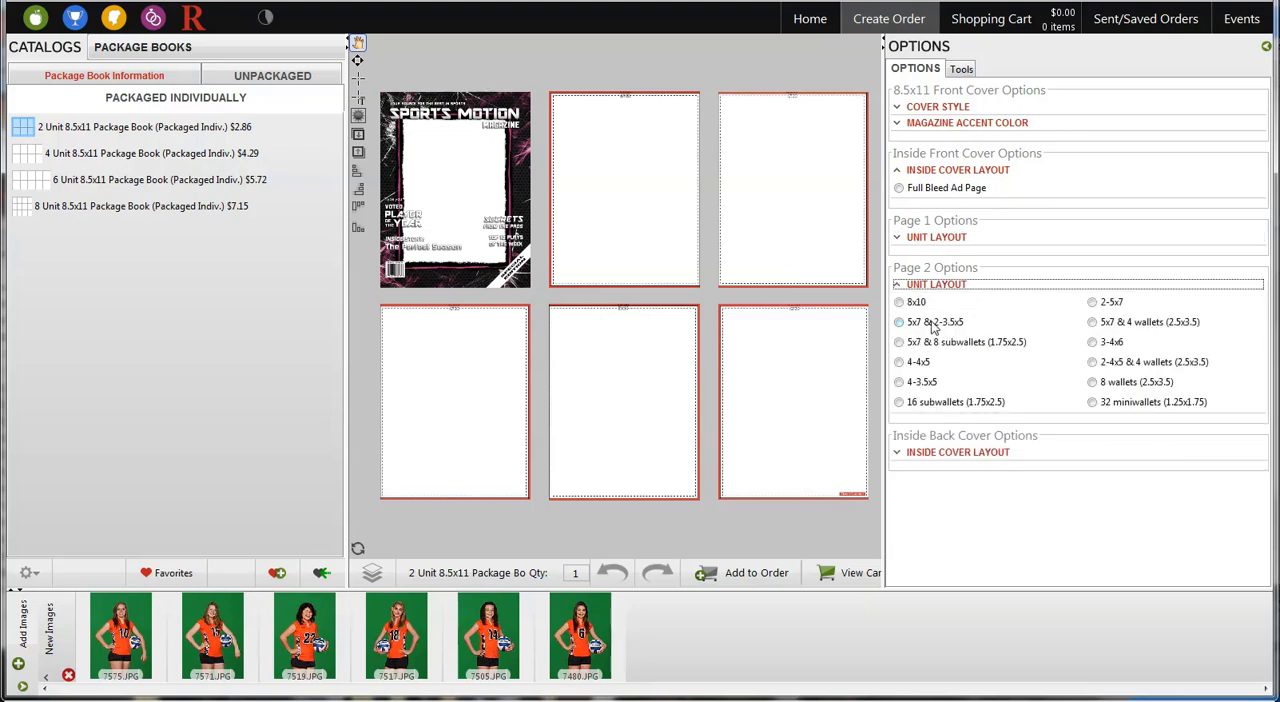
pyautogui.click(1097, 303)
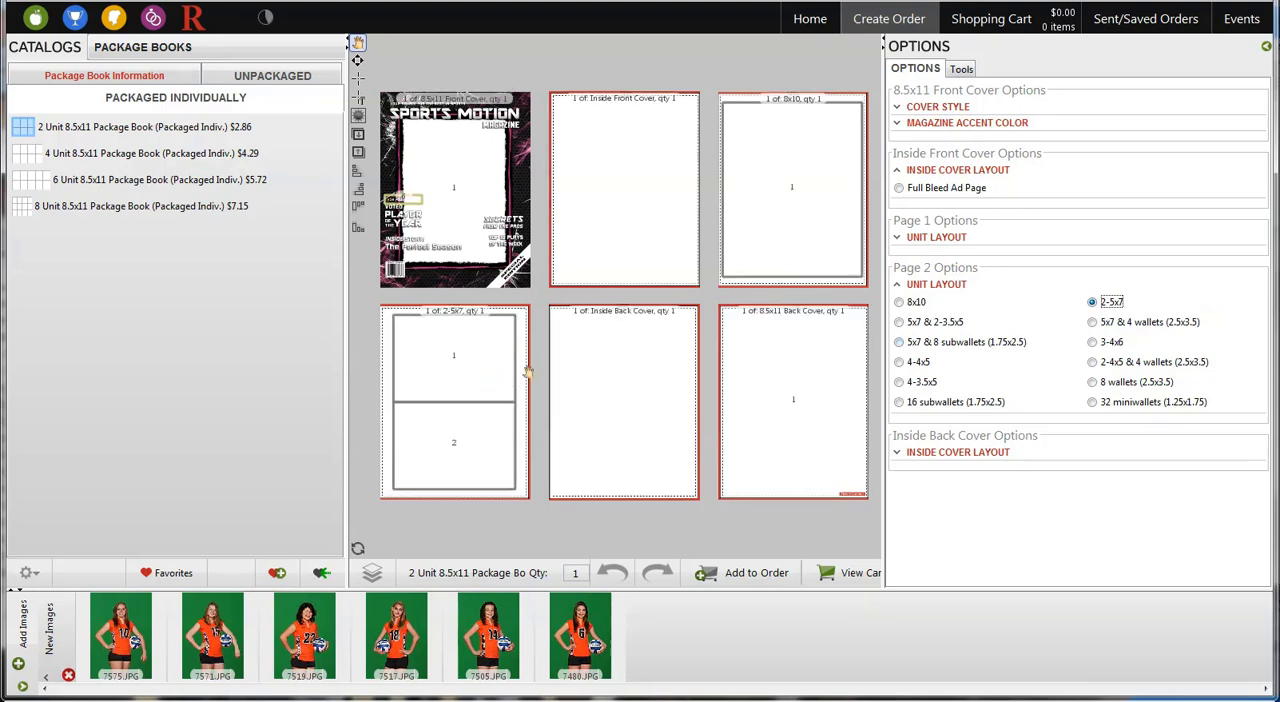
pyautogui.click(920, 286)
pyautogui.click(916, 333)
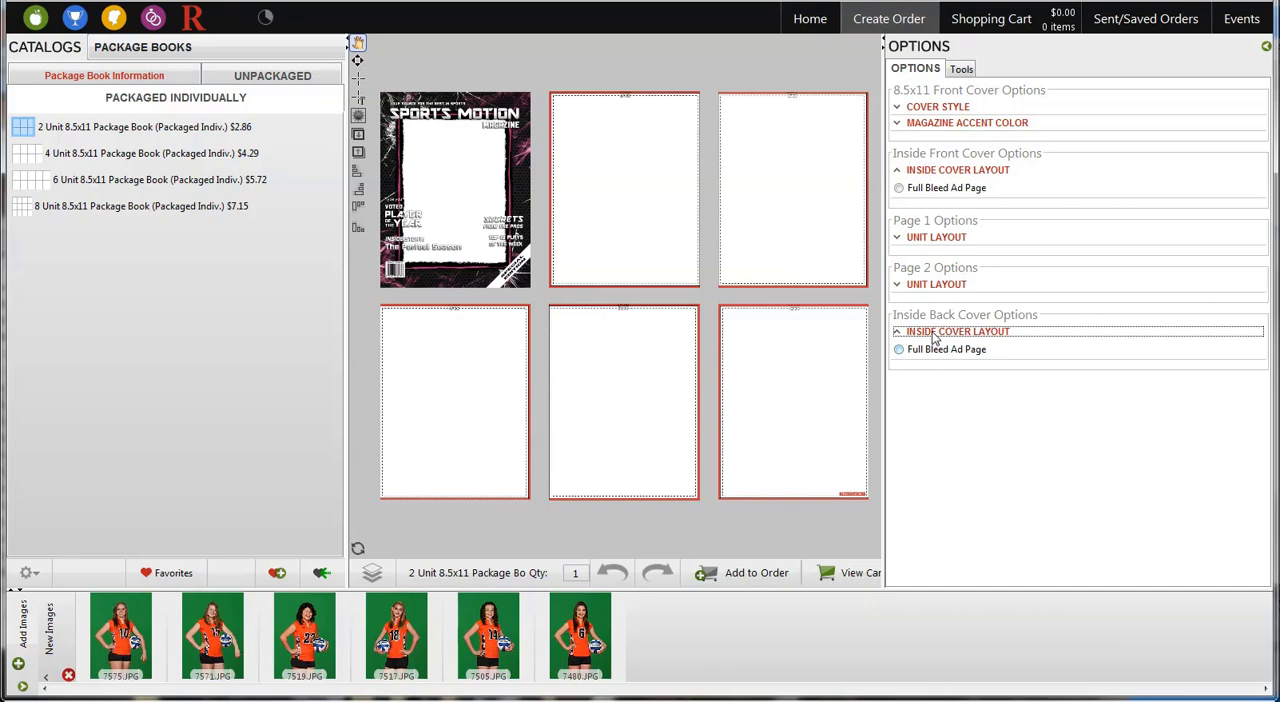
pyautogui.click(934, 333)
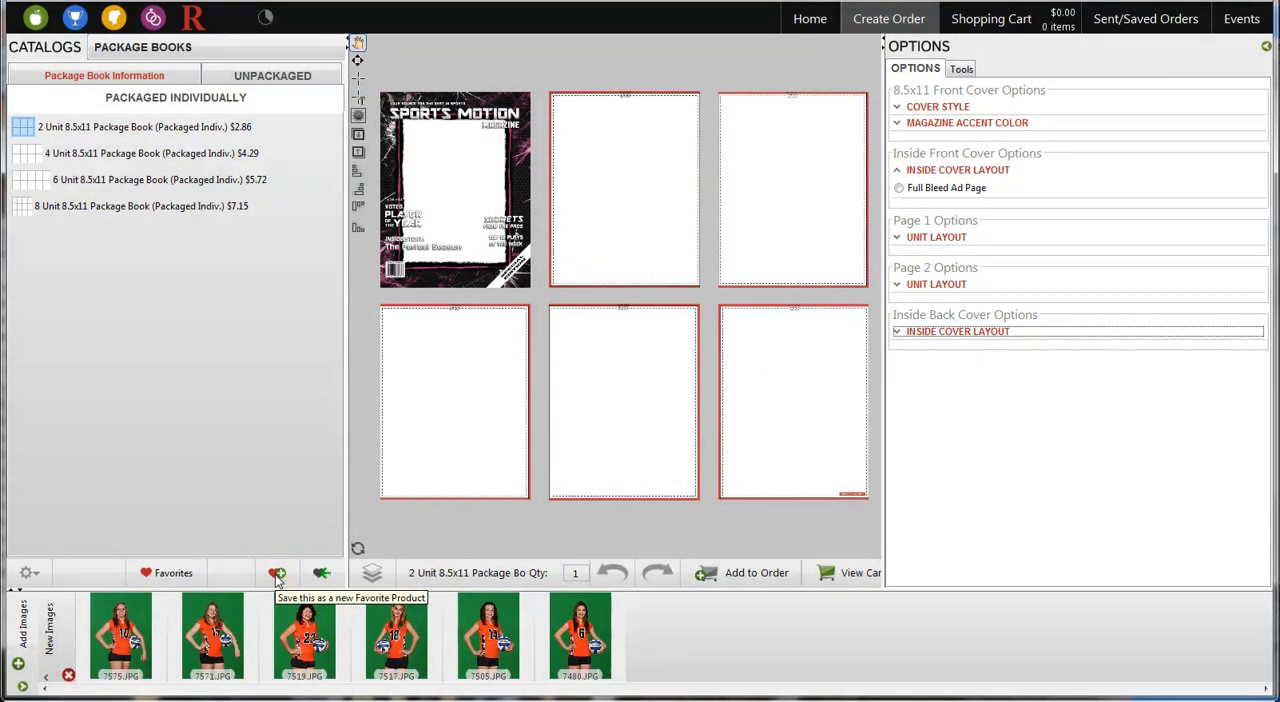
# Start saving the configured book as a favorite and create a new favorites group named Package Books
pyautogui.click(277, 574)
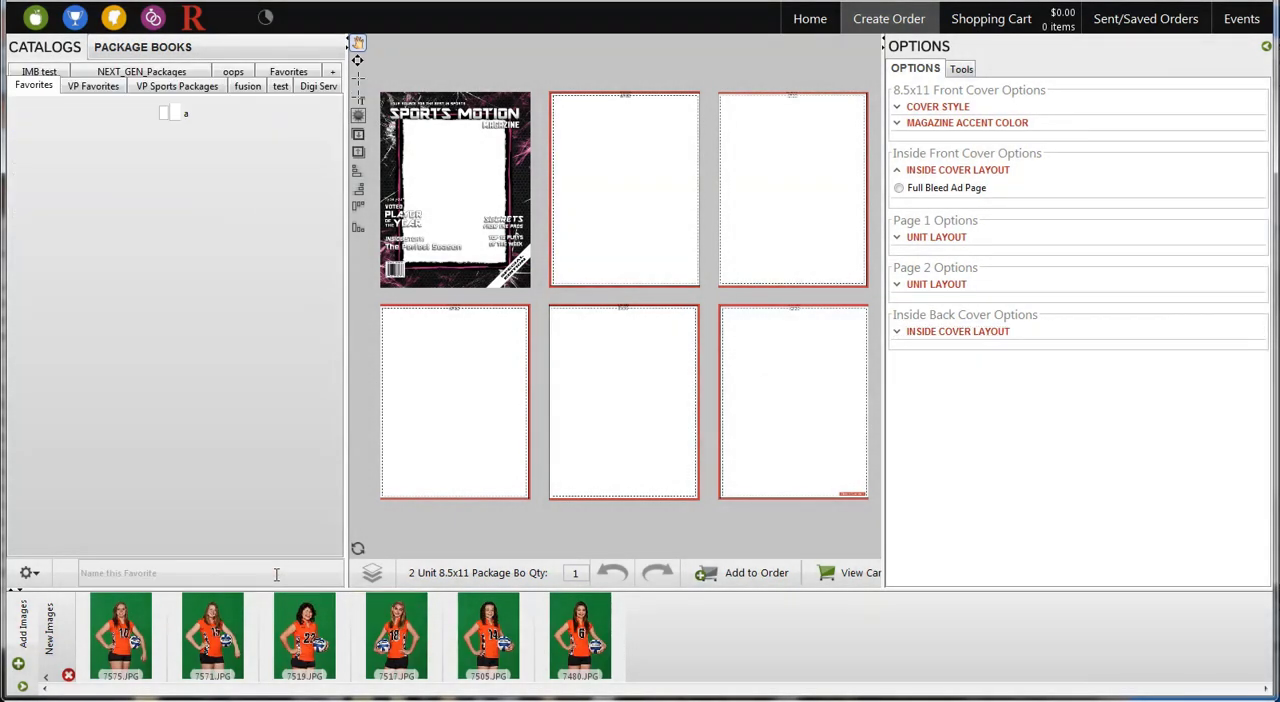
pyautogui.click(331, 76)
pyautogui.write('P')
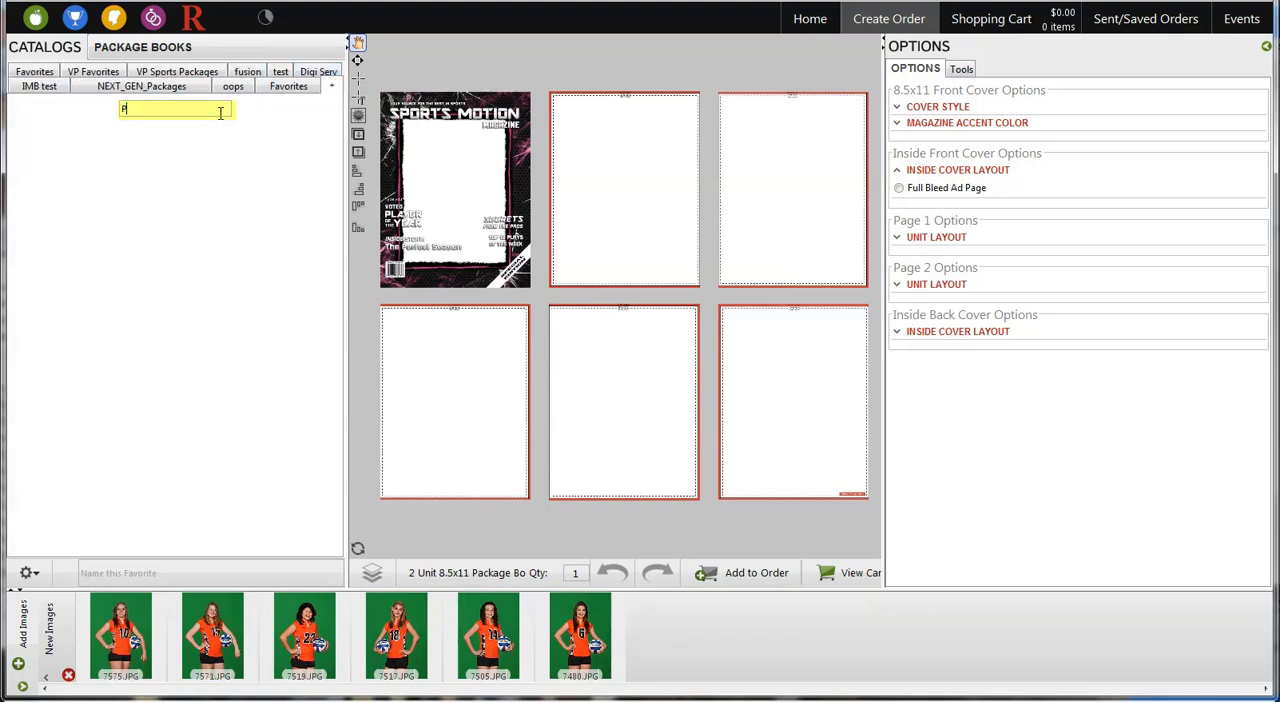
pyautogui.write('ackage Books')
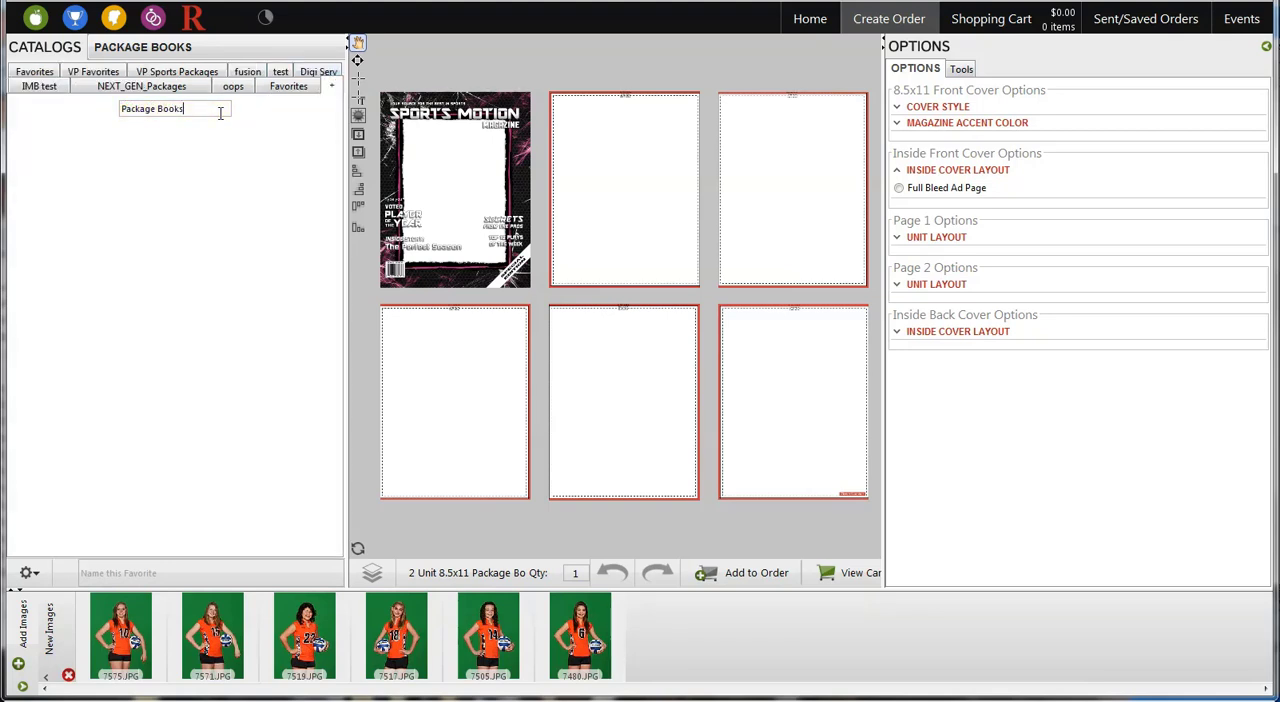
pyautogui.press('Return')
# Name the favorite AP and save it in the Package Books group
pyautogui.click(133, 568)
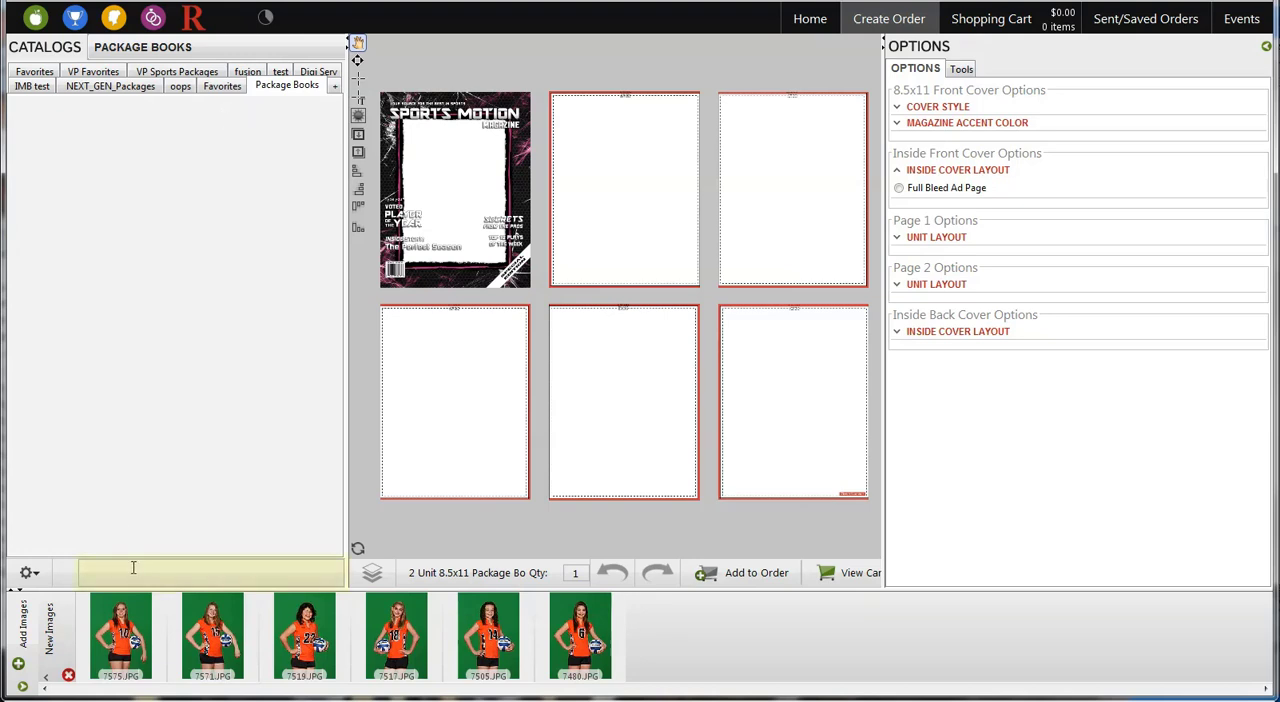
pyautogui.write('AP')
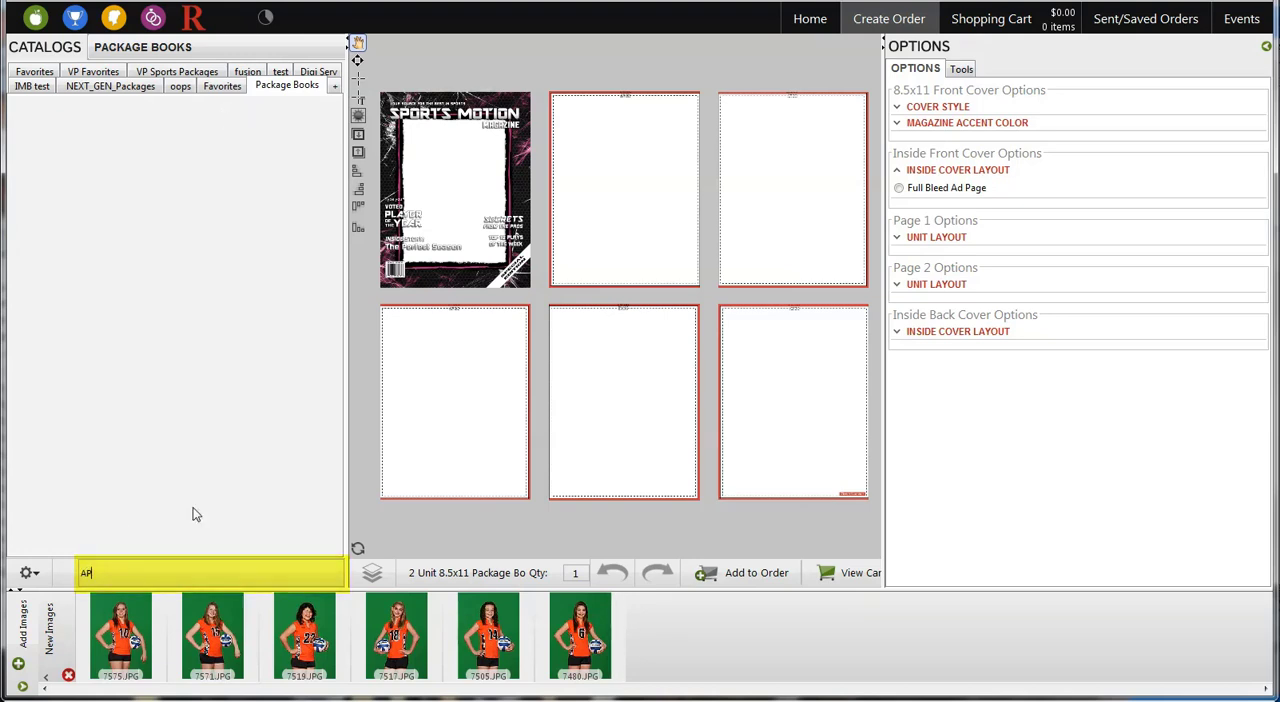
pyautogui.press('Return')
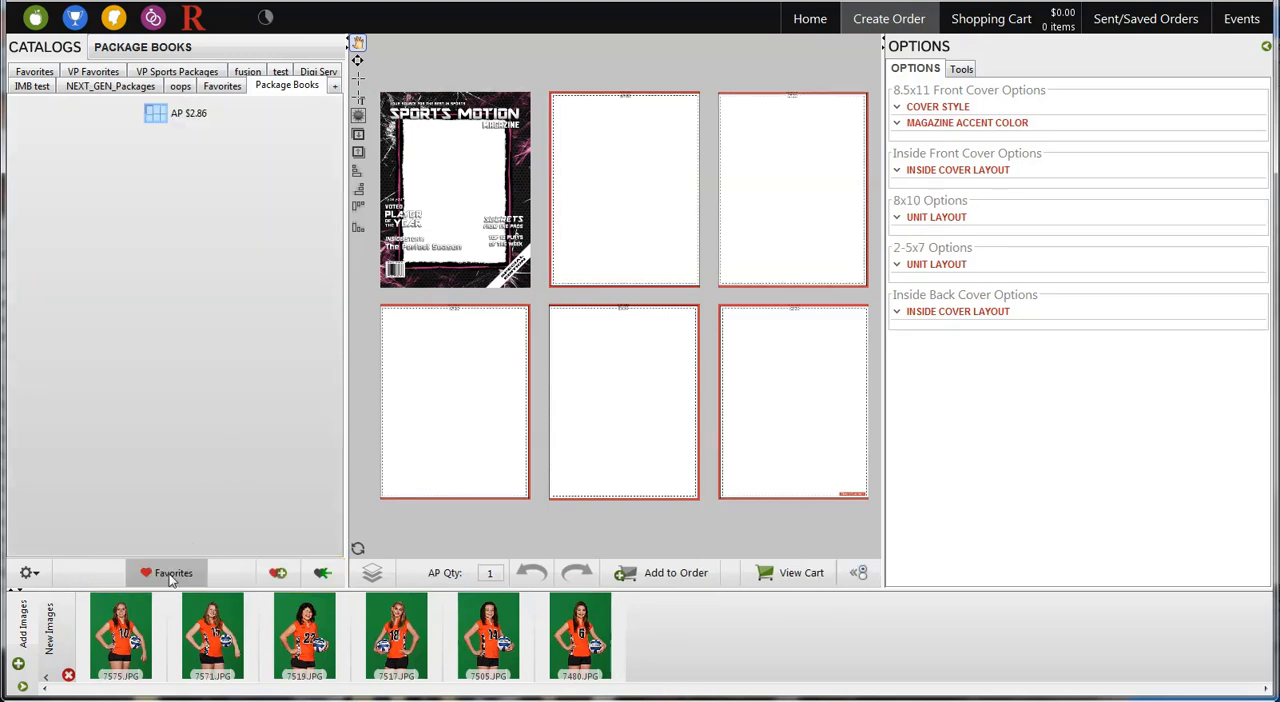
# Start a 4 Unit 8.5x11 Package Book with the Sports Magazine - Shattered cover style and a pink accent color
pyautogui.click(50, 155)
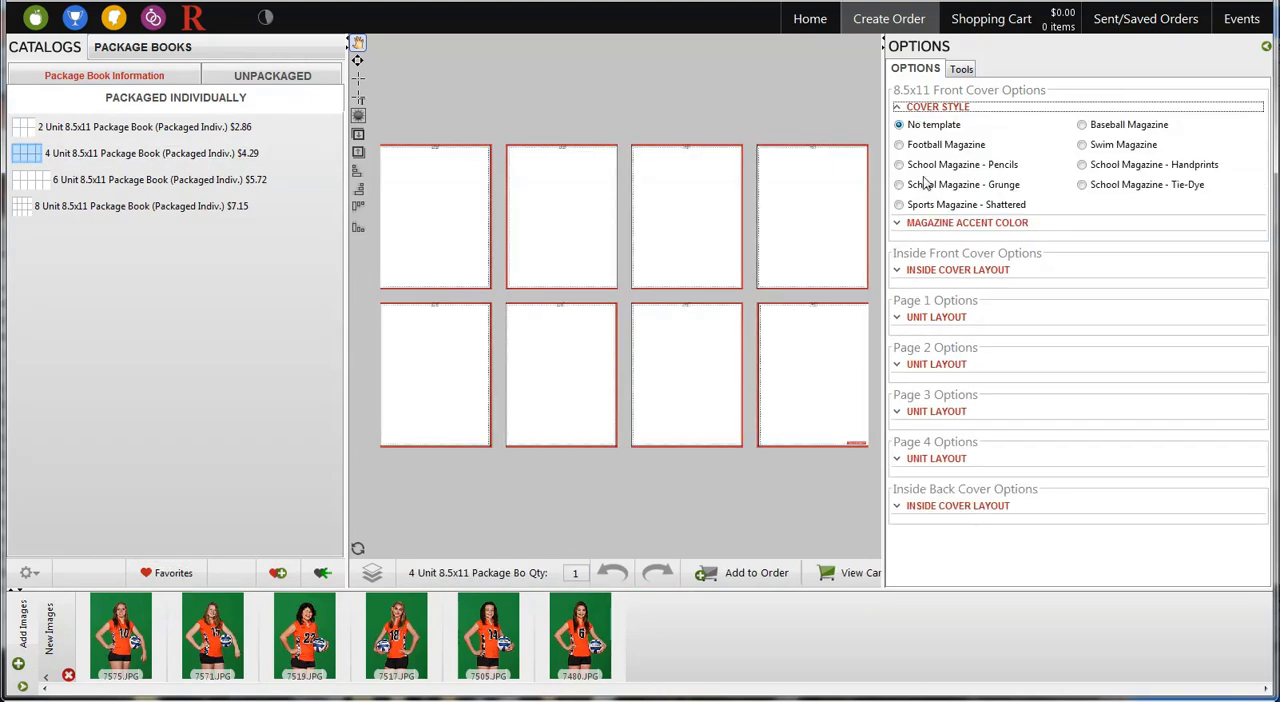
pyautogui.click(929, 205)
pyautogui.click(930, 107)
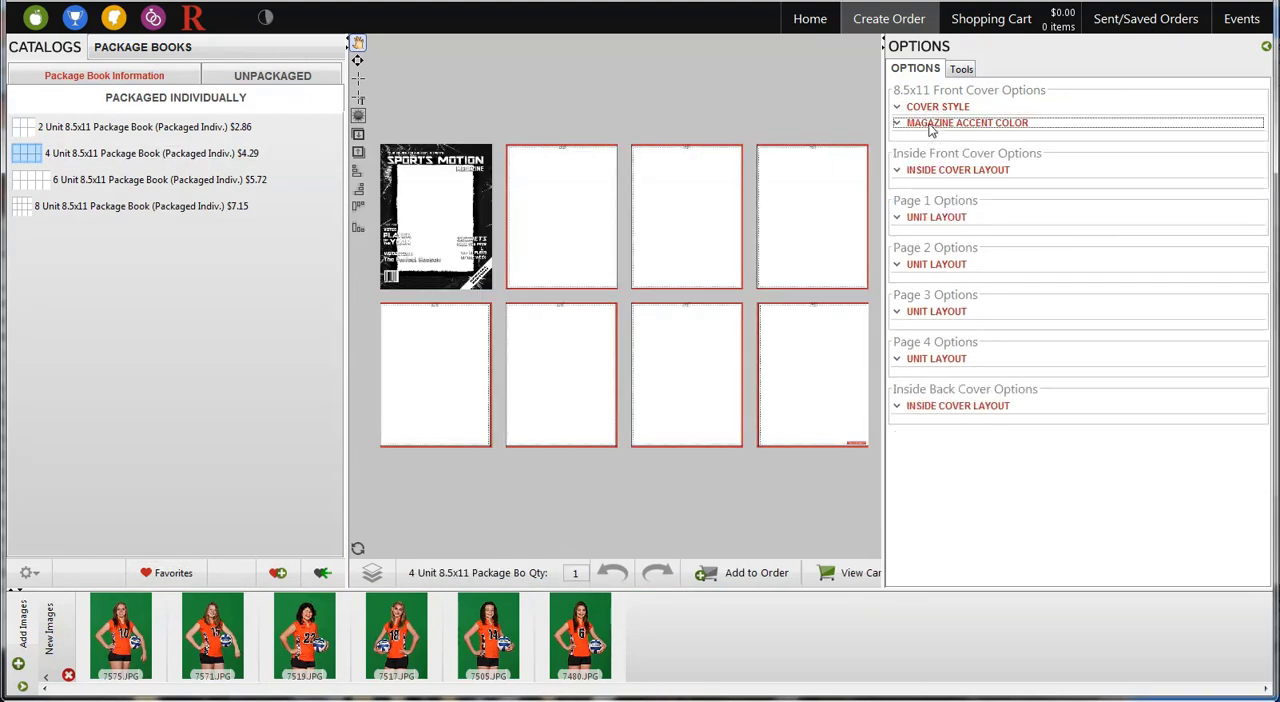
pyautogui.click(930, 123)
pyautogui.click(950, 123)
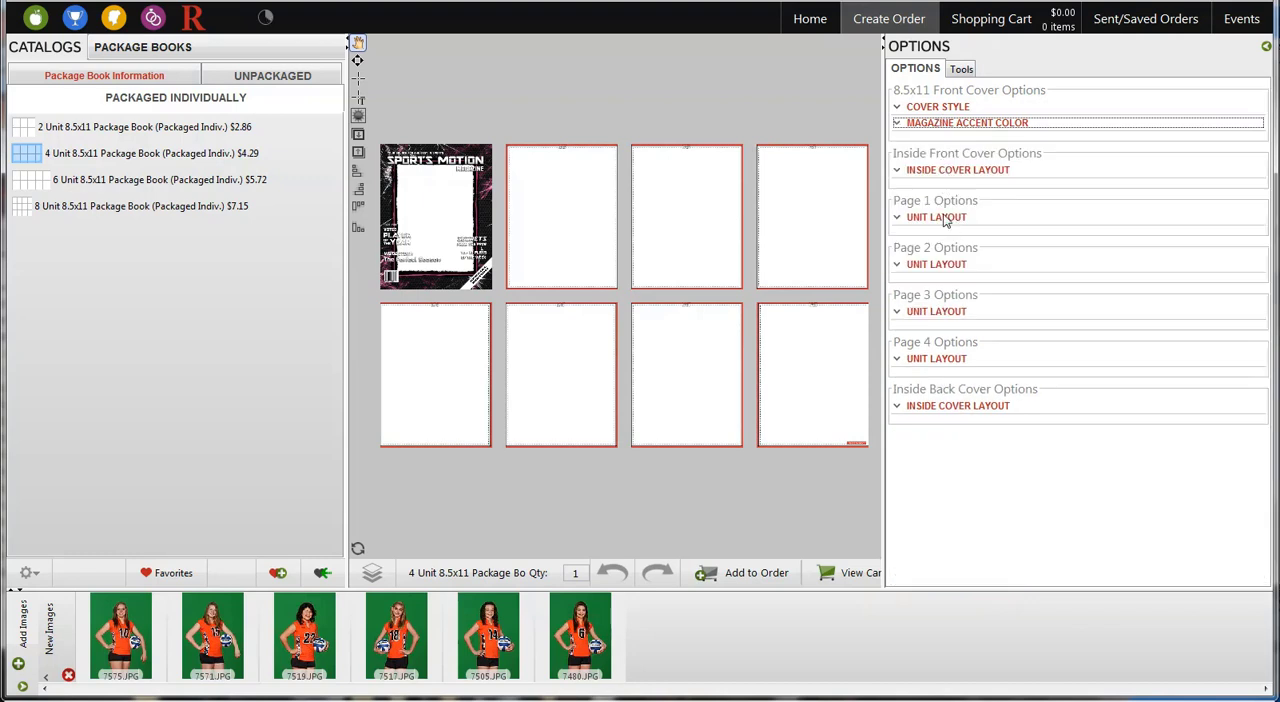
# Choose the unit layouts for pages 1 through 4 of the 4 unit book
pyautogui.click(945, 218)
pyautogui.click(935, 216)
pyautogui.click(937, 264)
pyautogui.click(928, 266)
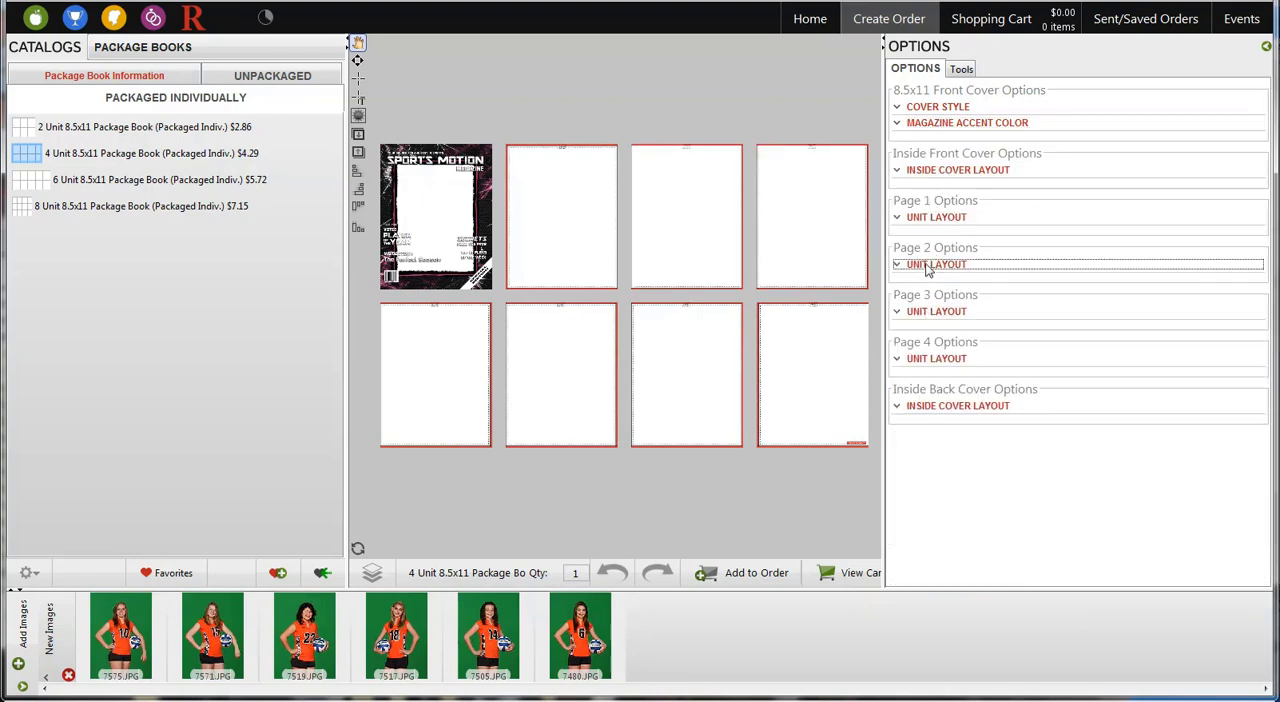
pyautogui.click(938, 312)
pyautogui.click(1096, 412)
pyautogui.click(963, 360)
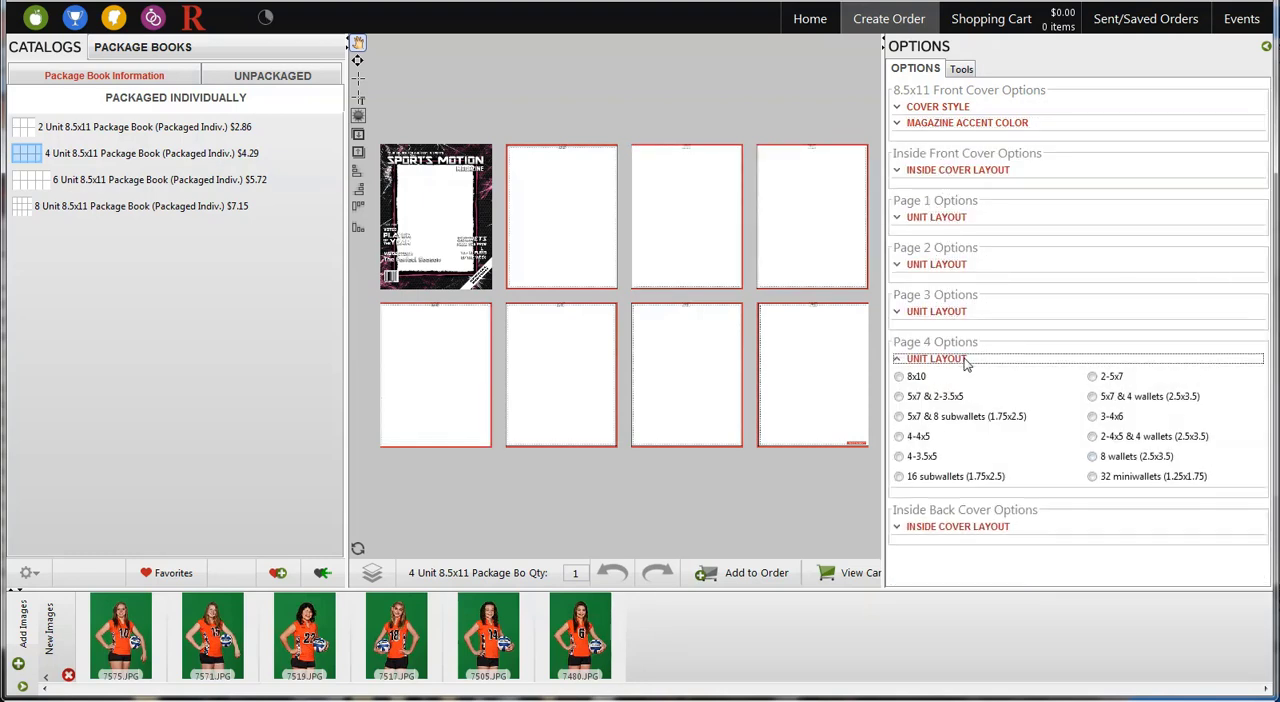
pyautogui.click(944, 360)
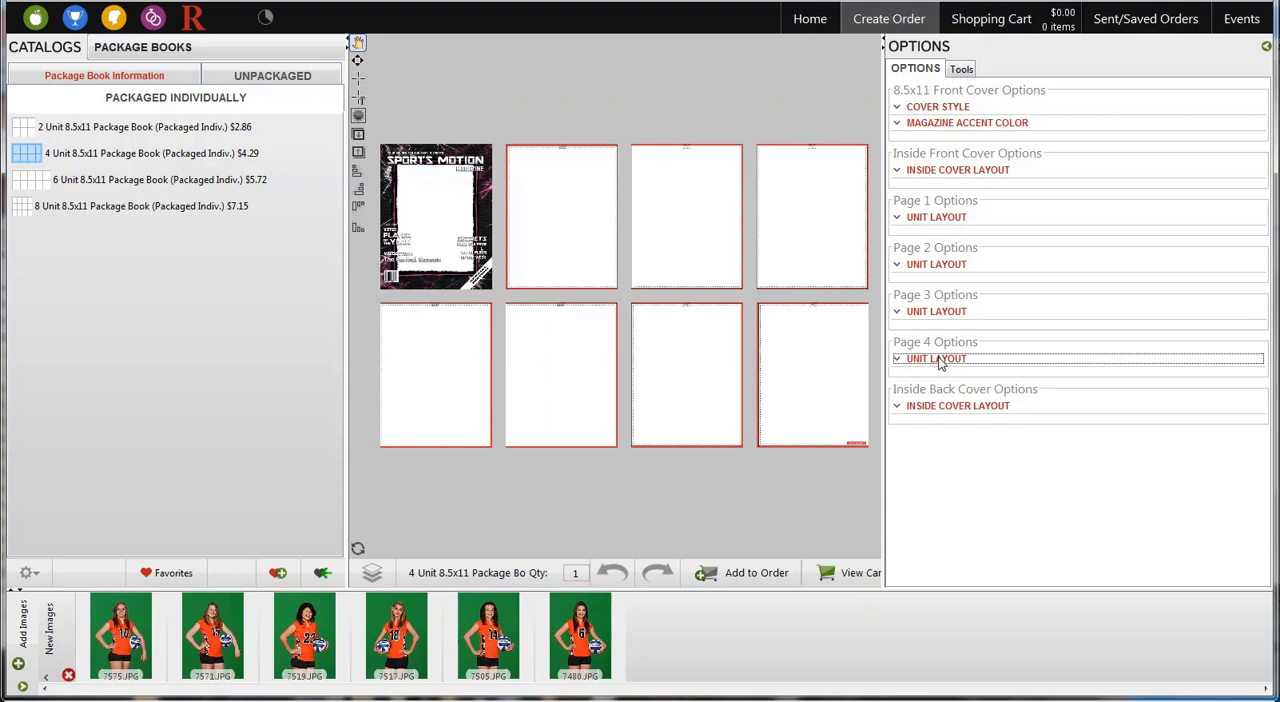
# Save the 4 unit book as a favorite named BP in the Package Books group
pyautogui.click(277, 572)
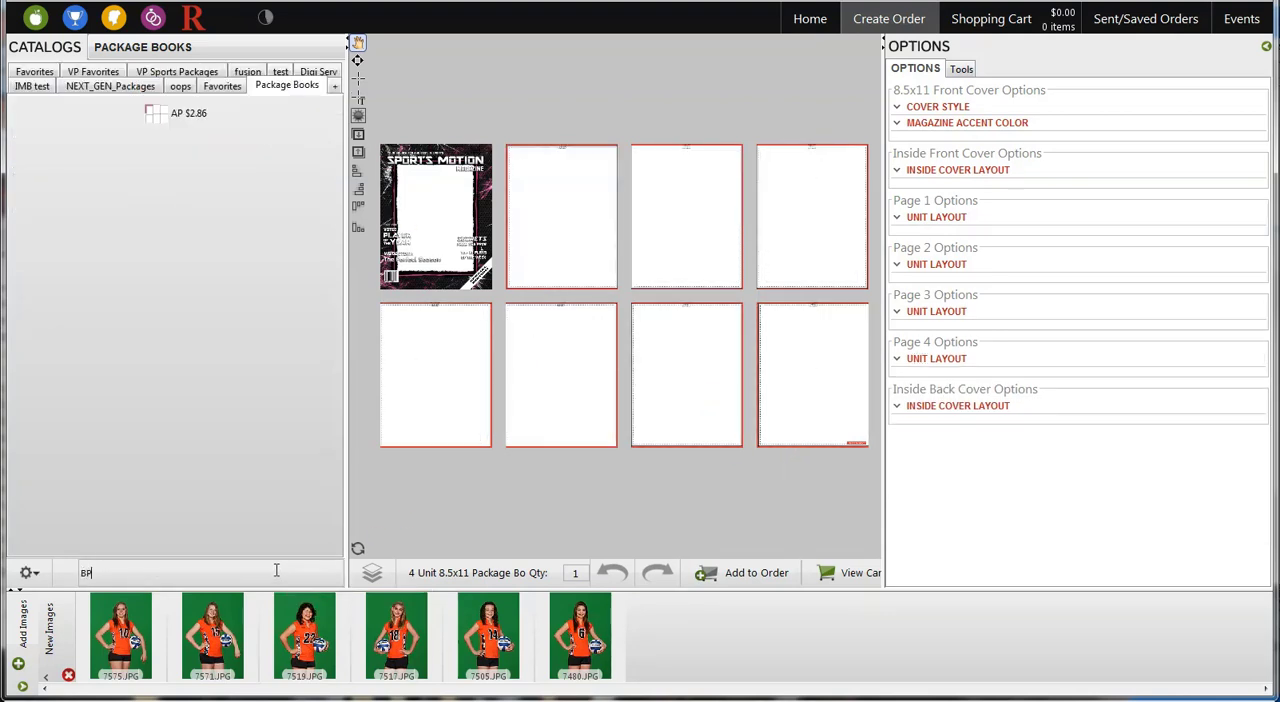
pyautogui.click(277, 572)
pyautogui.click(180, 572)
# Start a 6 Unit 8.5x11 Package Book with the Sports Magazine - Shattered cover style and a pink accent color
pyautogui.click(140, 180)
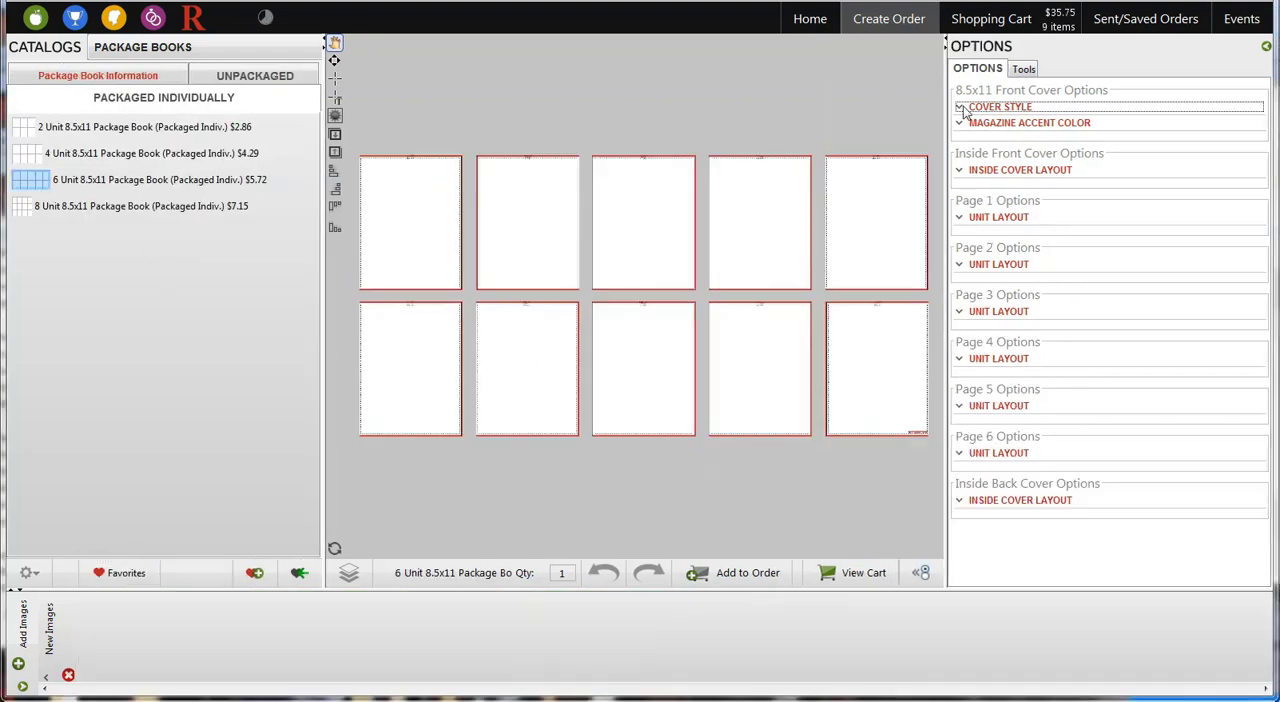
pyautogui.click(964, 108)
pyautogui.click(975, 123)
pyautogui.click(1056, 160)
pyautogui.click(985, 124)
# Set the 6 unit book's page 1 to 8x10, page 2 to 2-5x7 and page 3 to 8 wallets (2.5x3.5)
pyautogui.click(990, 171)
pyautogui.click(988, 217)
pyautogui.click(985, 235)
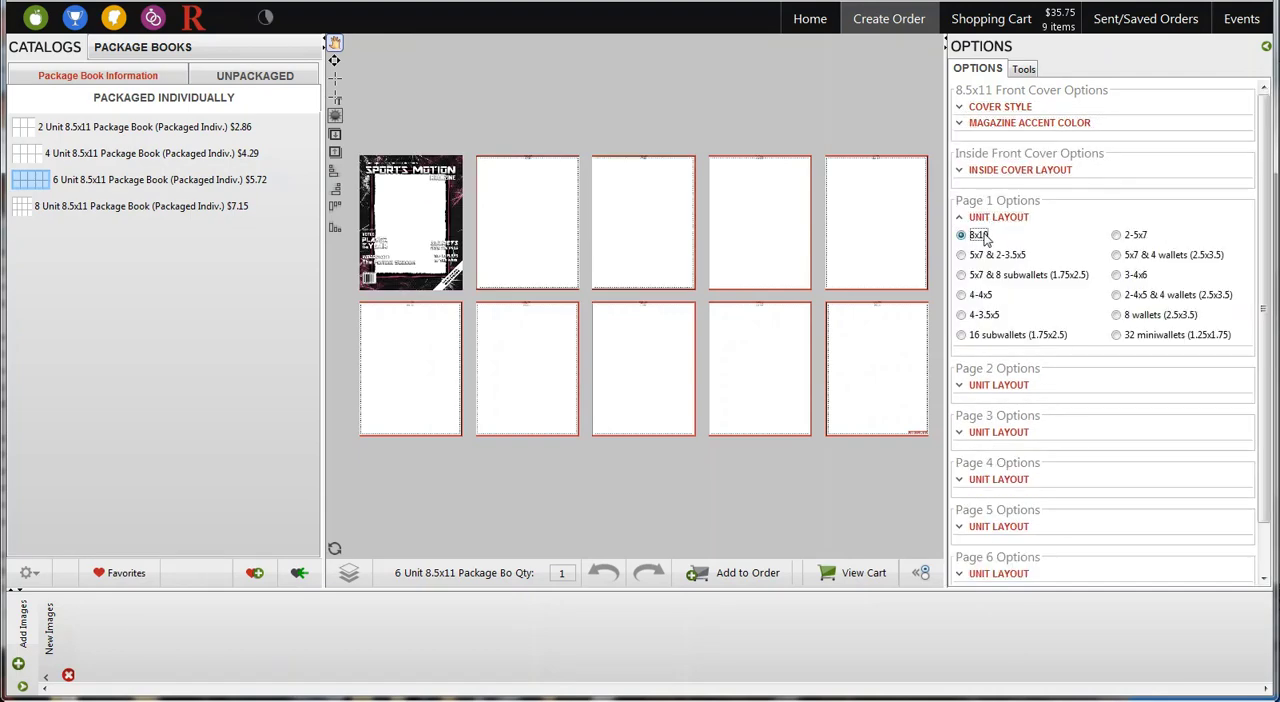
pyautogui.click(998, 385)
pyautogui.click(1134, 283)
pyautogui.click(1016, 432)
pyautogui.click(1010, 350)
# Set page 4 to 5x7 & 8 subwallets (1.75x2.5), page 5 to 4-4x5 and page 6 to 16 subwallets (1.75x2.5)
pyautogui.click(1002, 479)
pyautogui.click(988, 417)
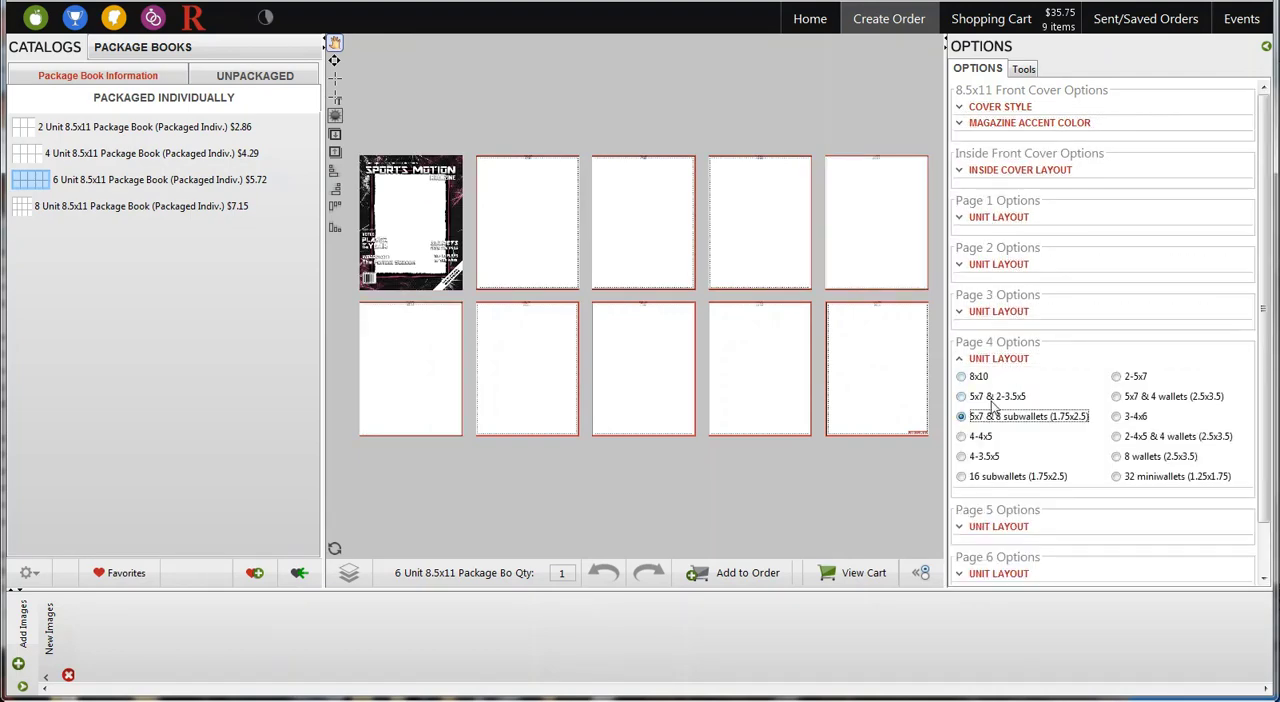
pyautogui.click(994, 405)
pyautogui.click(982, 424)
pyautogui.click(988, 454)
pyautogui.click(982, 471)
# Set the inside back cover to Full Bleed Ad Page and add the 6 unit book to the favorites
pyautogui.click(1004, 502)
pyautogui.click(1000, 518)
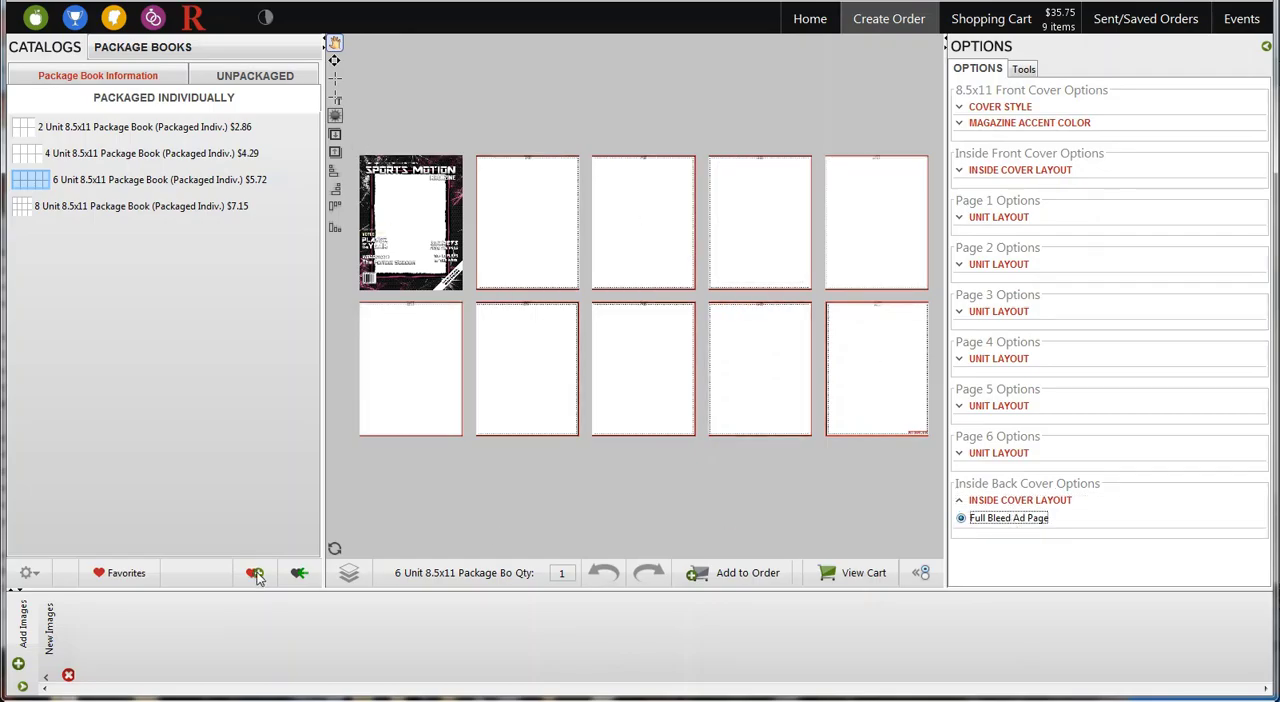
pyautogui.click(254, 573)
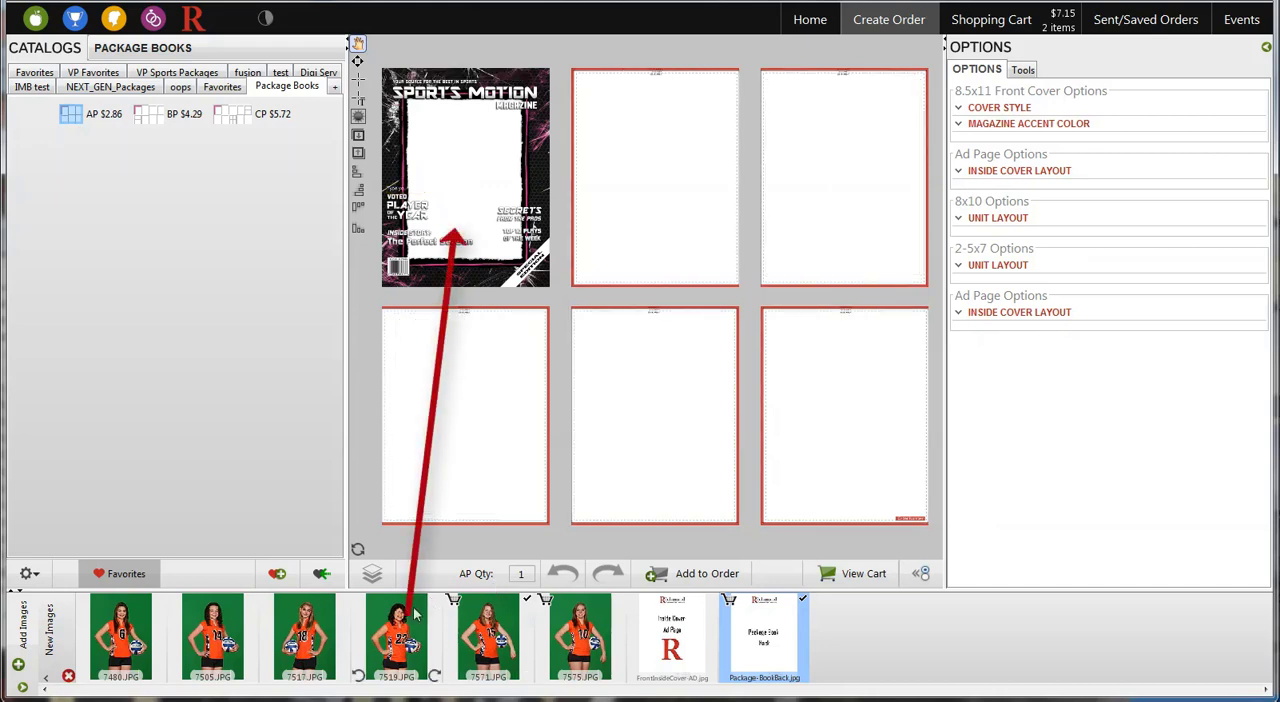
# Fill the AP book with photo 7519.JPG, FrontInsideCover-AD.jpg on both ad pages and Package-BookBack.jpg on the back cover, and add it to the order
pyautogui.moveTo(400, 626)
pyautogui.mouseDown()
pyautogui.moveTo(506, 131)
pyautogui.moveTo(473, 143)
pyautogui.mouseUp()
pyautogui.moveTo(410, 622); pyautogui.dragTo(463, 395)
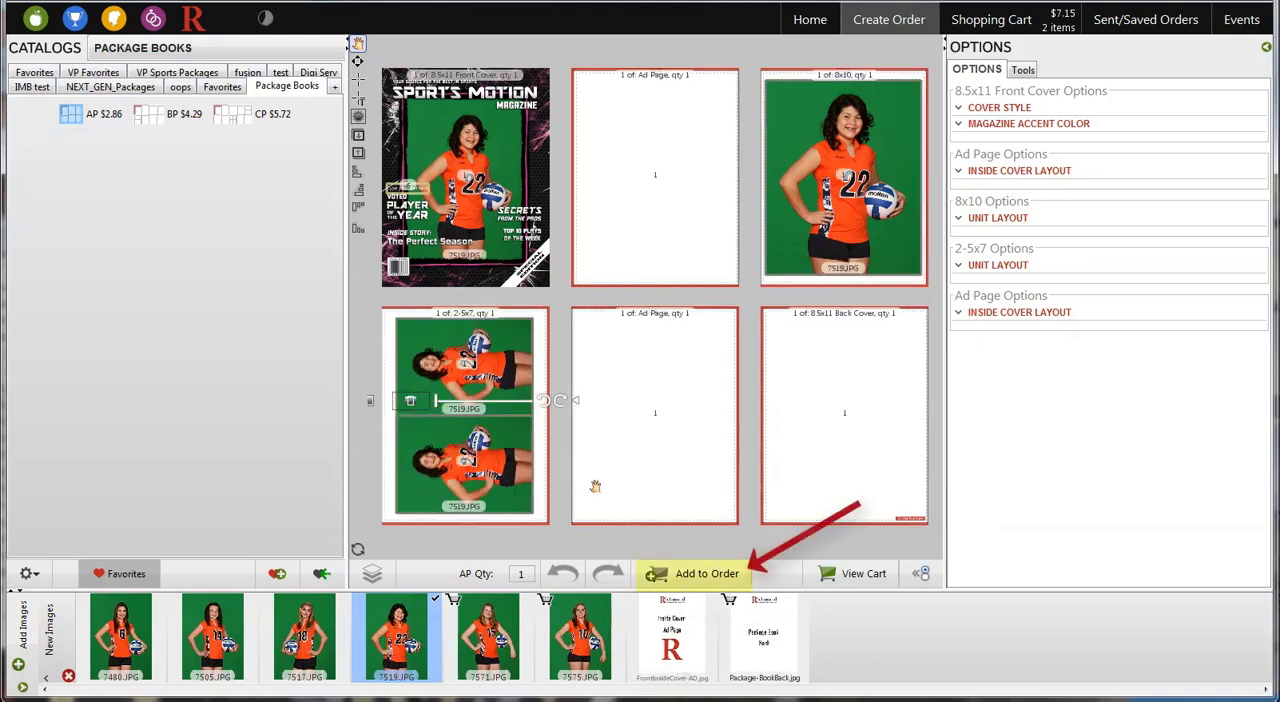
pyautogui.moveTo(672, 635); pyautogui.dragTo(652, 180)
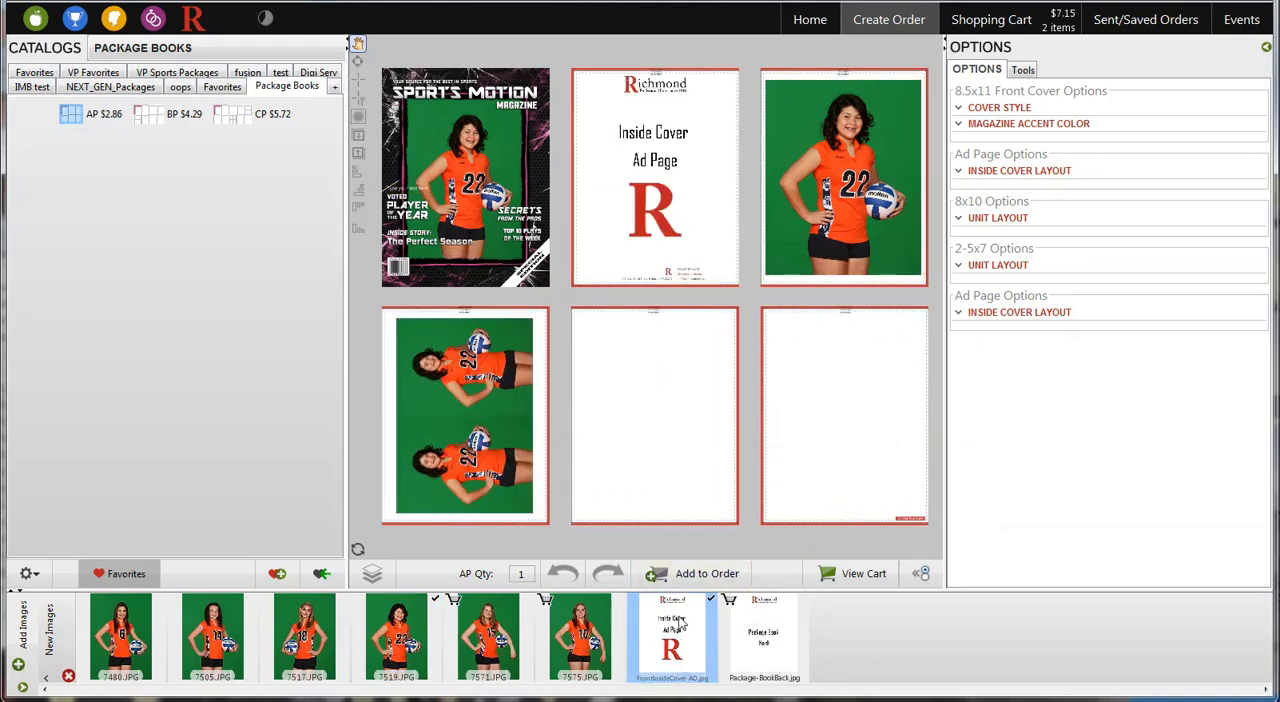
pyautogui.moveTo(690, 628); pyautogui.dragTo(655, 420)
pyautogui.moveTo(755, 622); pyautogui.dragTo(812, 425)
pyautogui.click(686, 578)
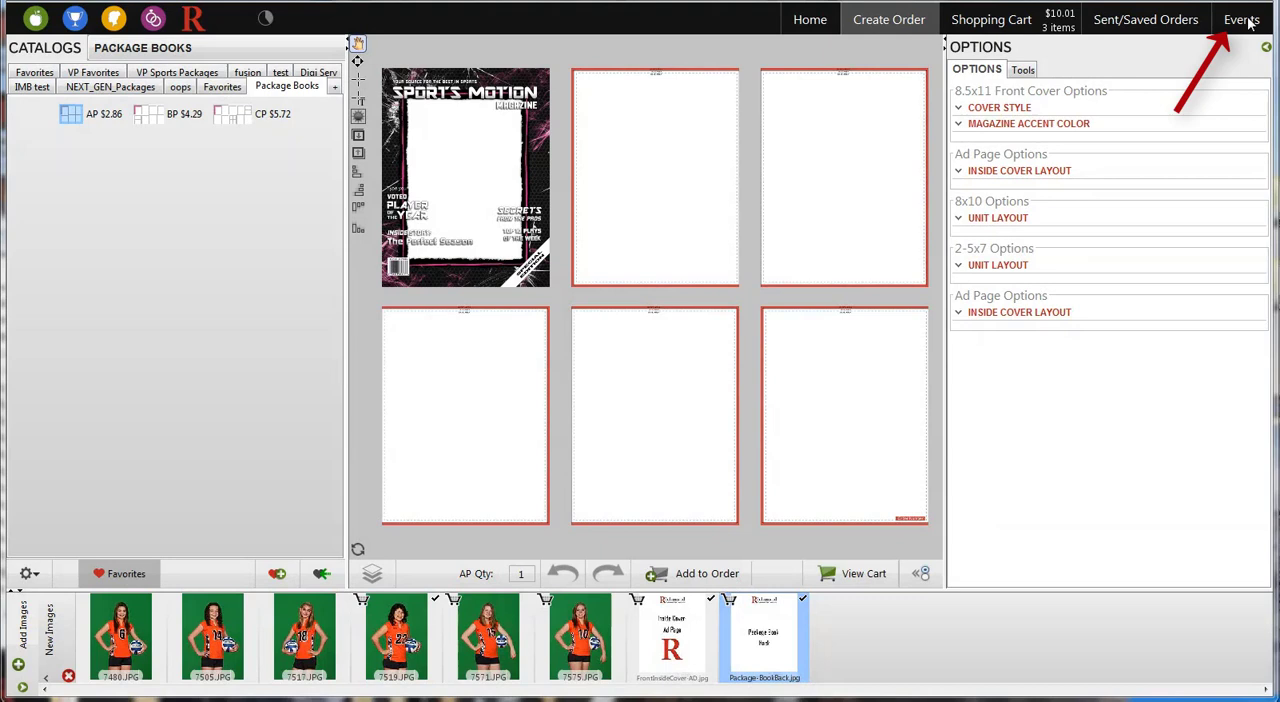
# Open the Package Book Order event's subject info and match the Front Inside Ad row's file names to the loaded thumbnails
pyautogui.click(1248, 24)
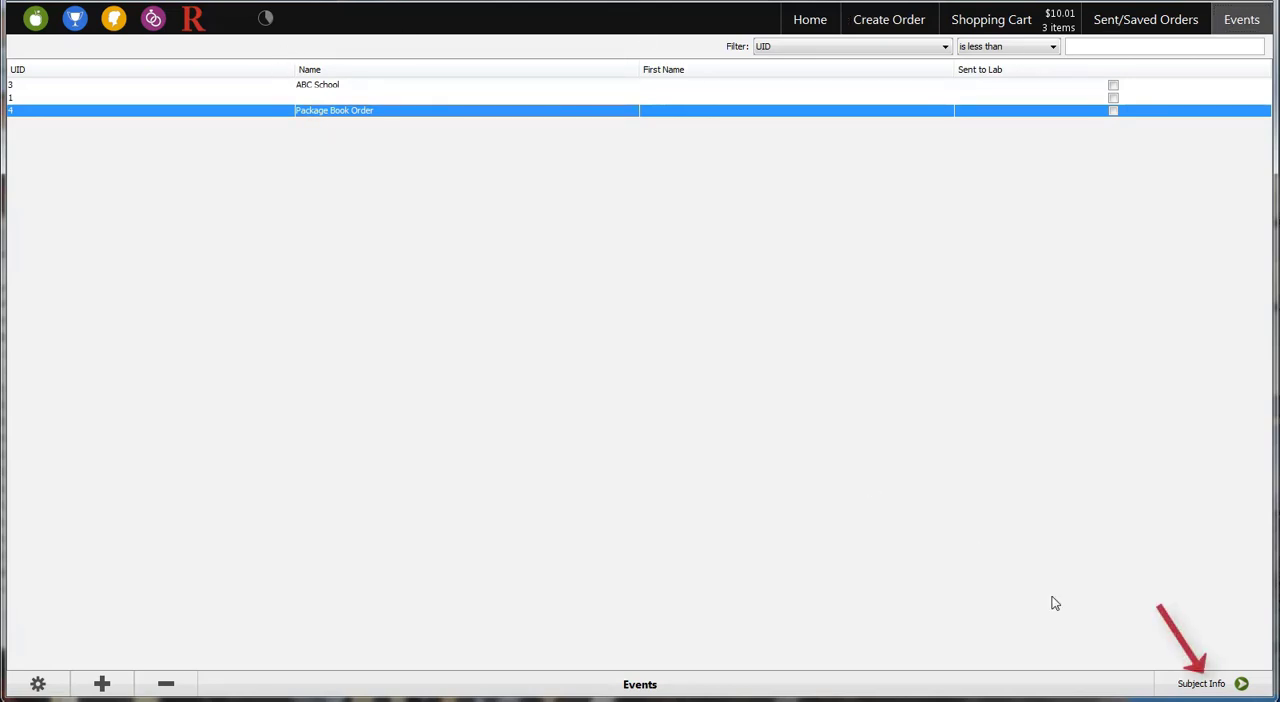
pyautogui.click(1207, 690)
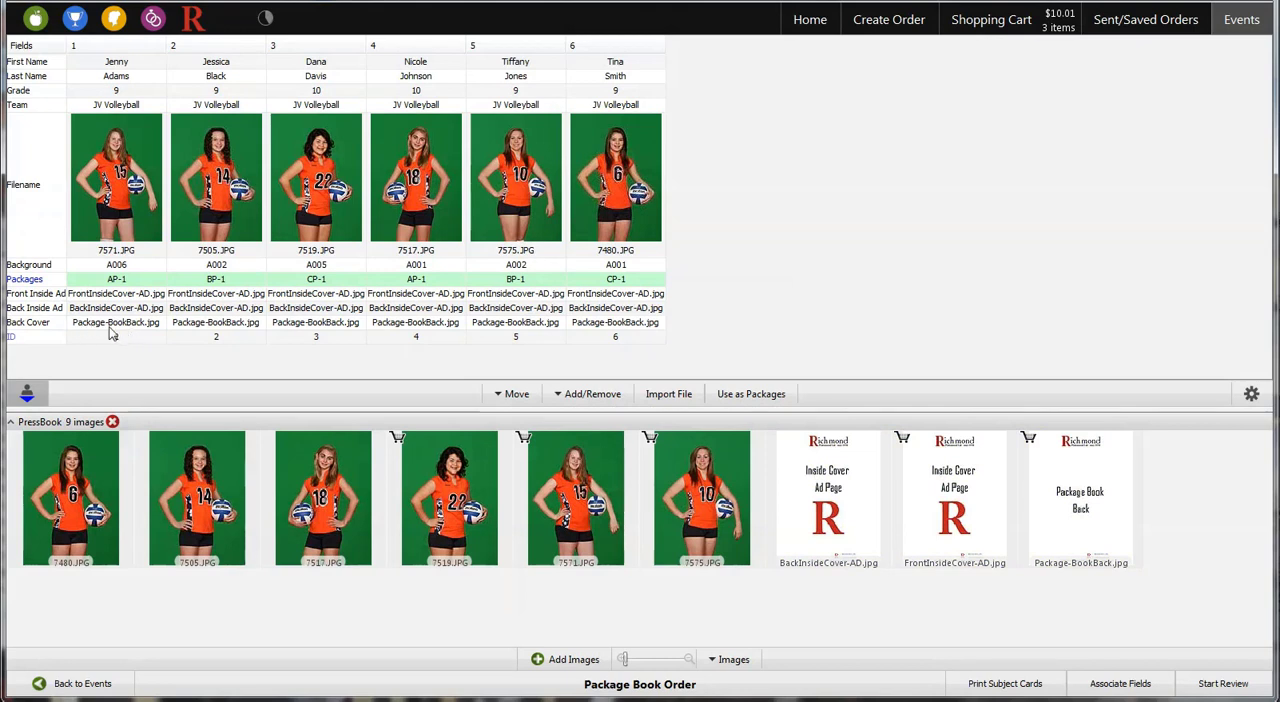
pyautogui.click(57, 297)
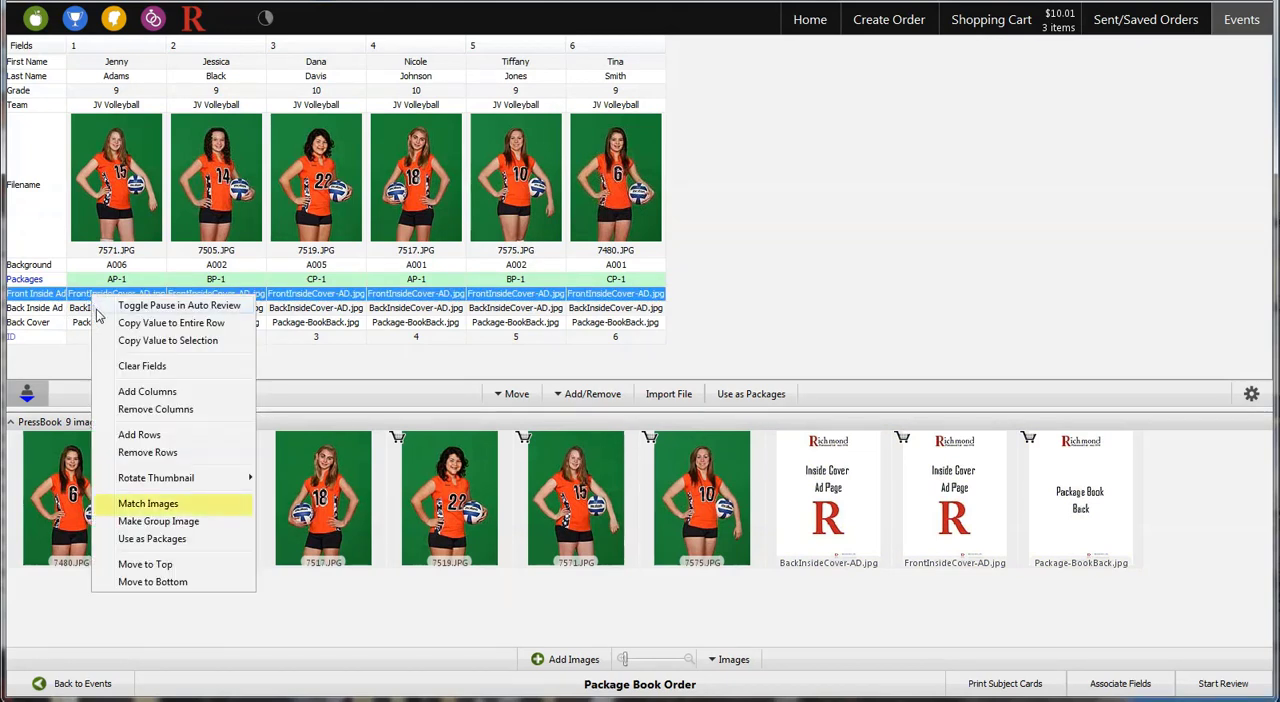
pyautogui.click(178, 504)
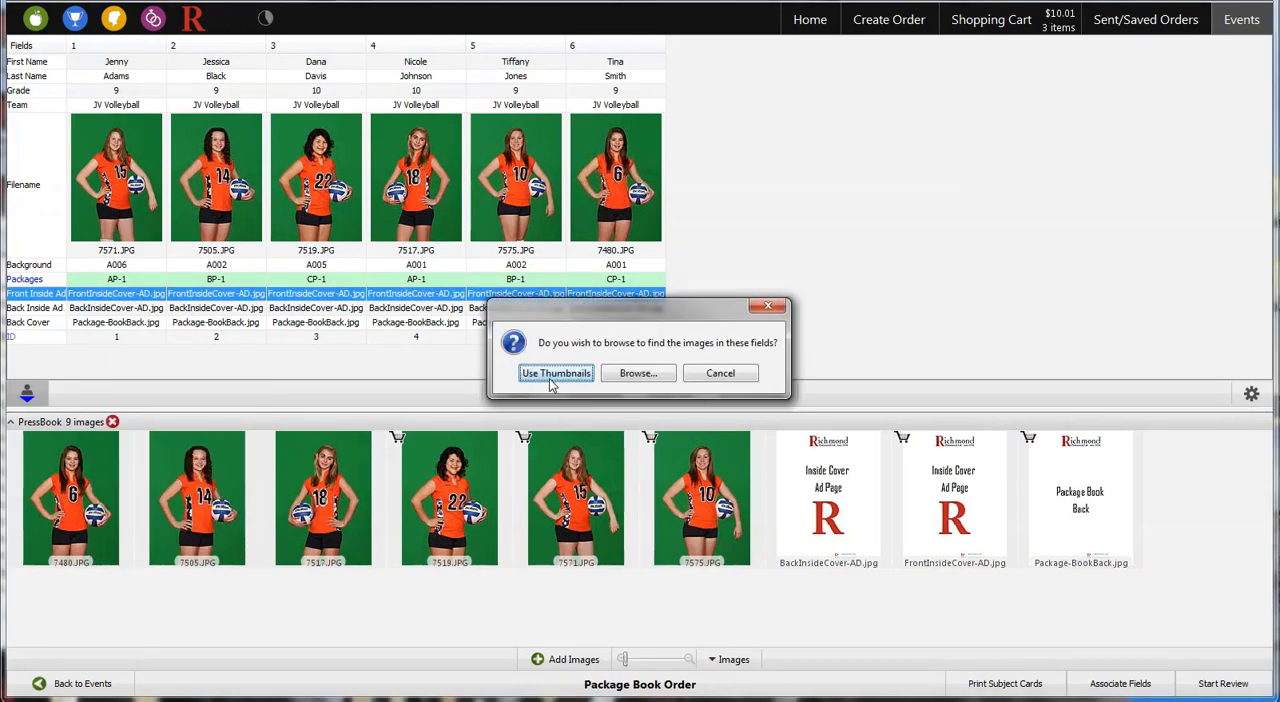
pyautogui.click(555, 375)
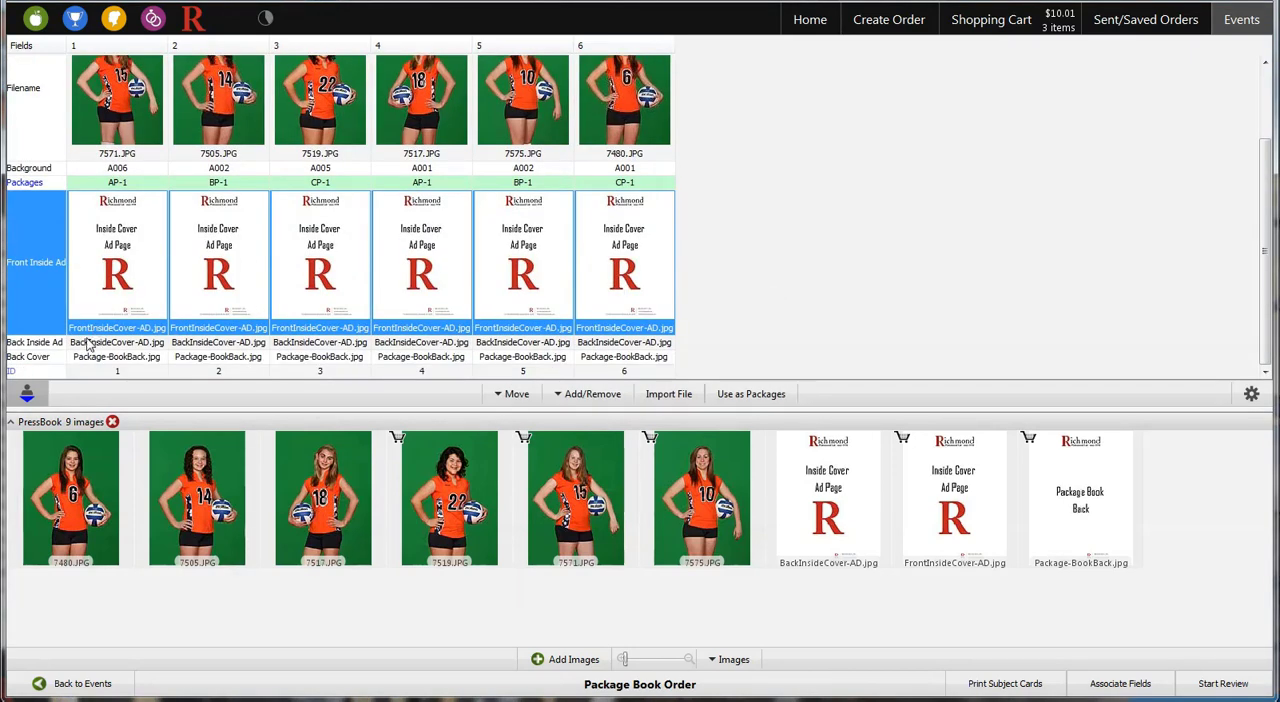
# Match the Back Inside Ad row's file names to the loaded thumbnails
pyautogui.click(88, 344)
pyautogui.rightClick(84, 342)
pyautogui.click(140, 553)
pyautogui.click(555, 373)
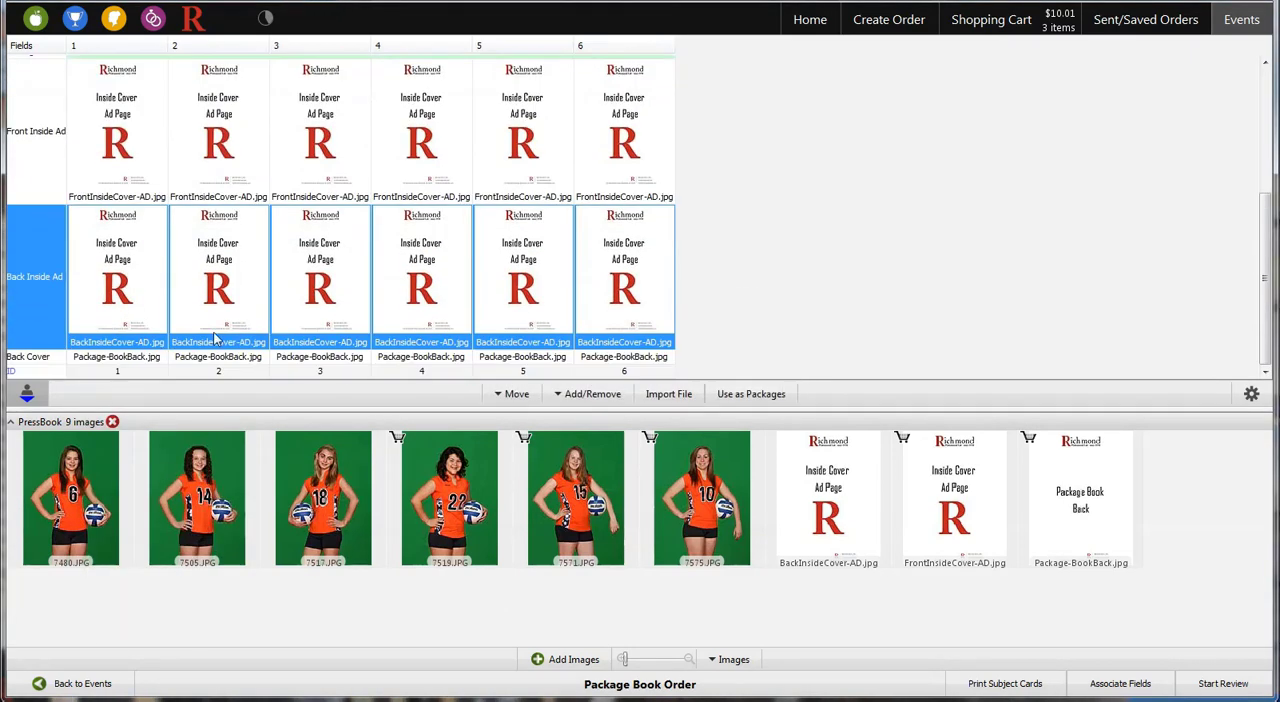
# Match the Back Cover row's file names to the loaded thumbnails
pyautogui.click(100, 357)
pyautogui.rightClick(100, 358)
pyautogui.click(200, 571)
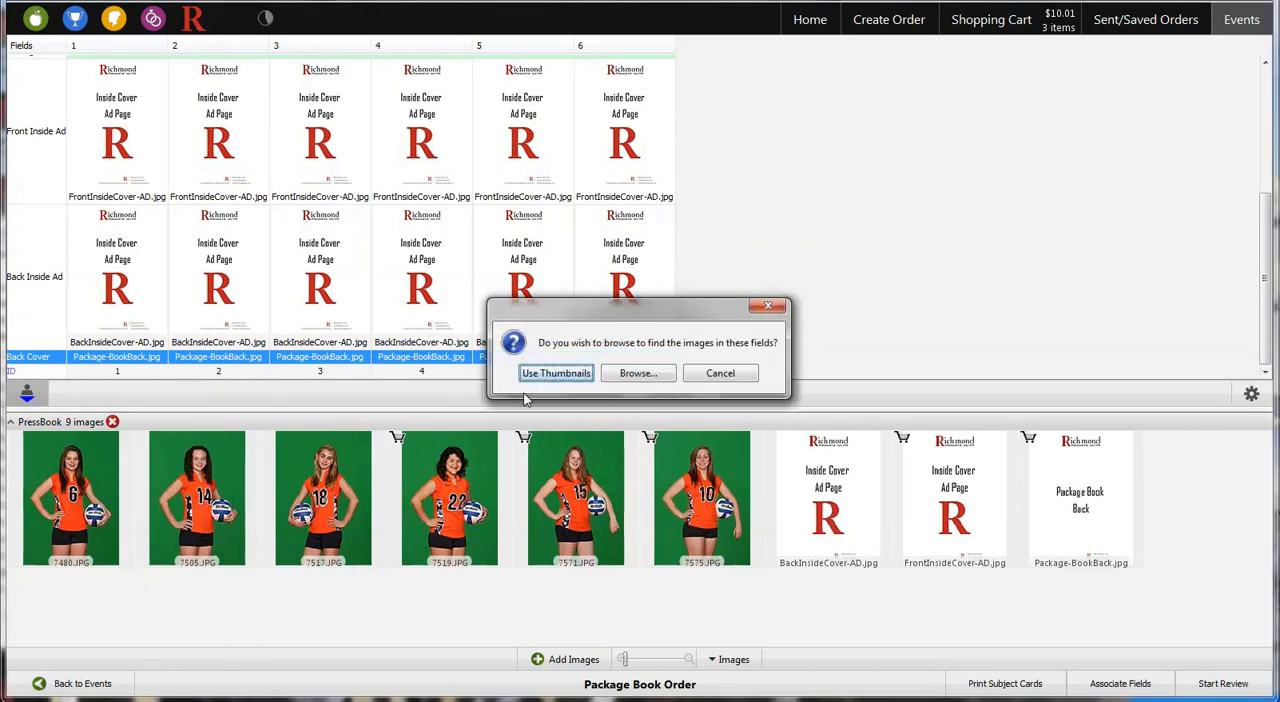
pyautogui.click(555, 373)
pyautogui.scroll(3, 238, 303)
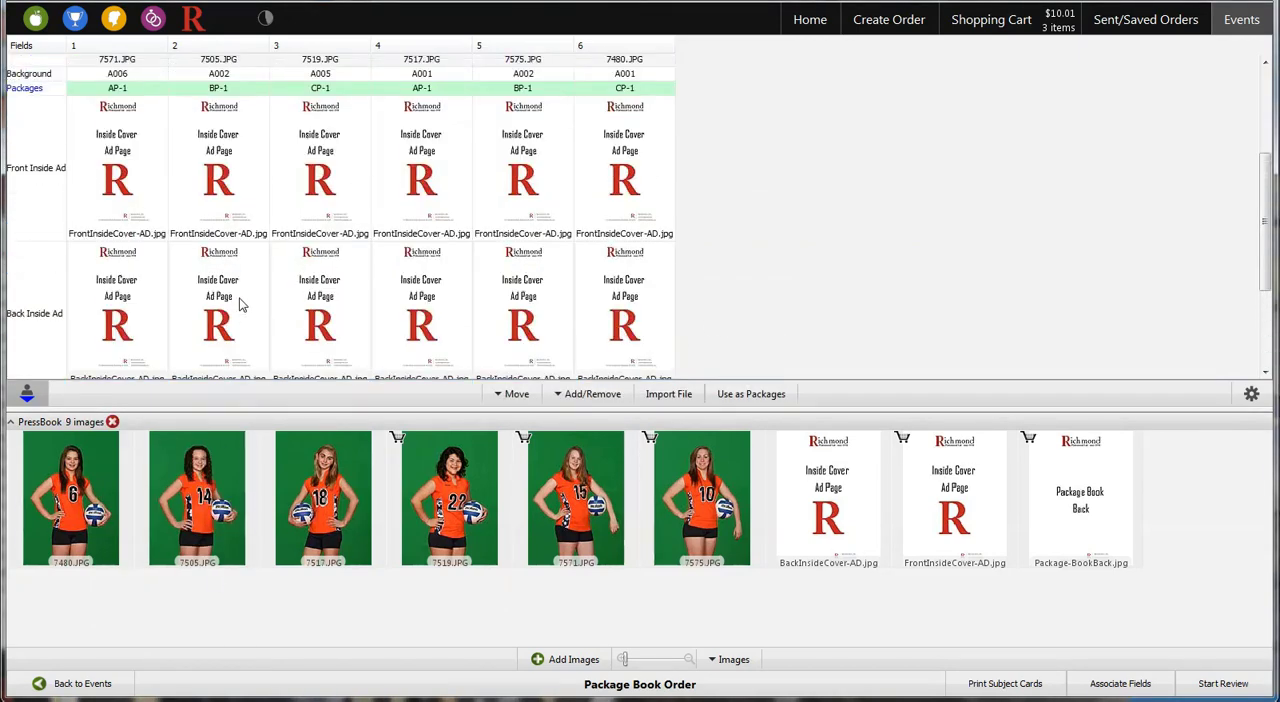
pyautogui.scroll(4, 238, 303)
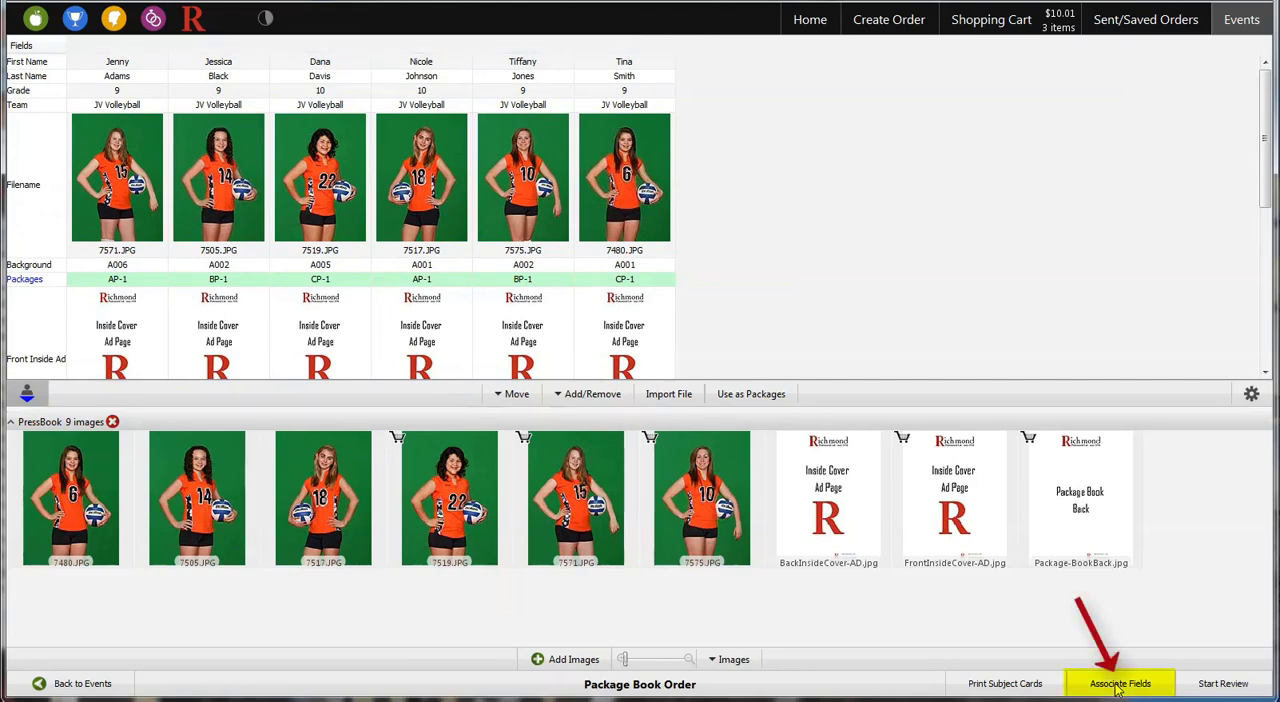
# Associate the AP book's cover image, 8x10 and 2-5x7 pages with the Filename field, and its cover text with First Name
pyautogui.click(1118, 685)
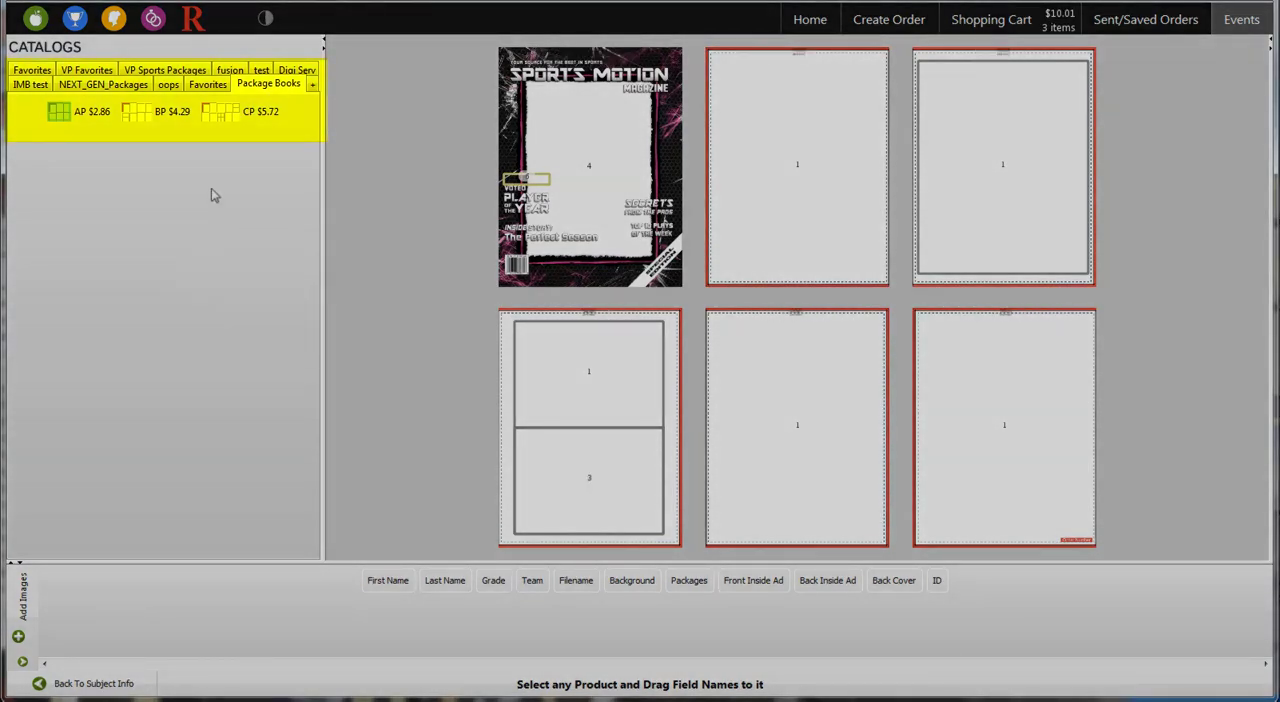
pyautogui.click(105, 108)
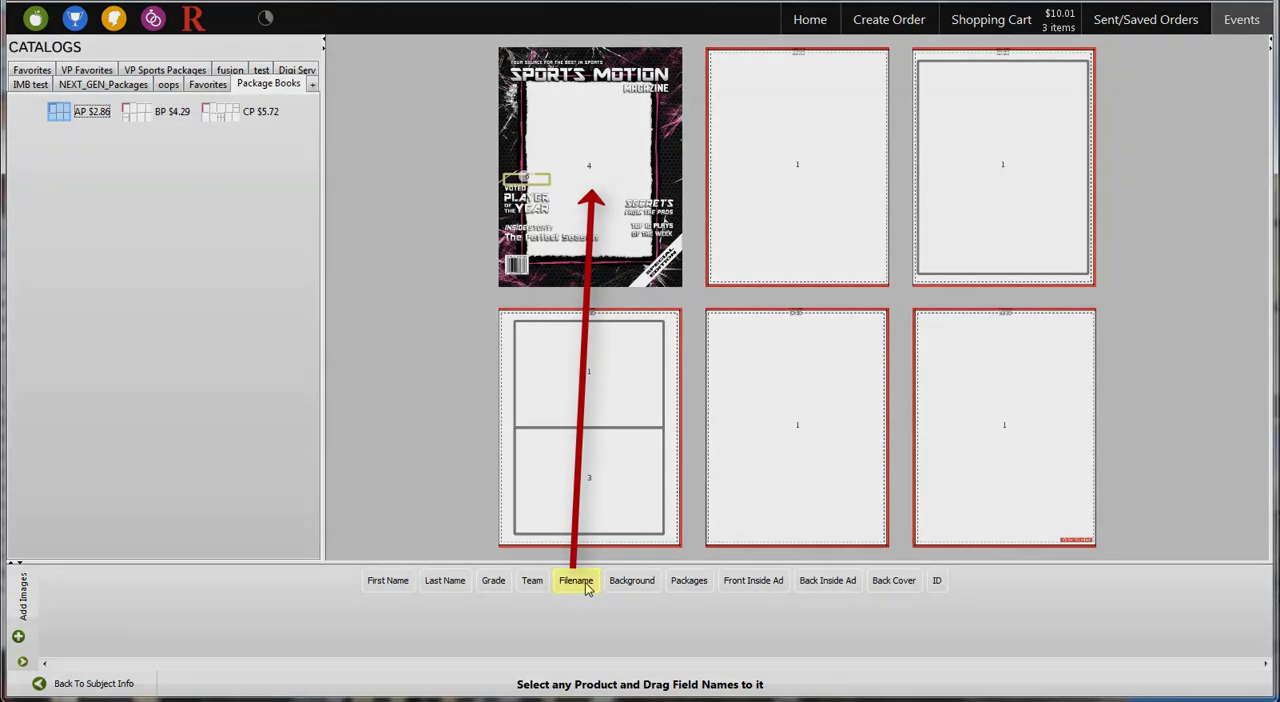
pyautogui.moveTo(588, 589)
pyautogui.mouseDown()
pyautogui.moveTo(604, 560)
pyautogui.moveTo(600, 149)
pyautogui.moveTo(600, 163)
pyautogui.mouseUp()
pyautogui.moveTo(568, 586); pyautogui.dragTo(995, 145)
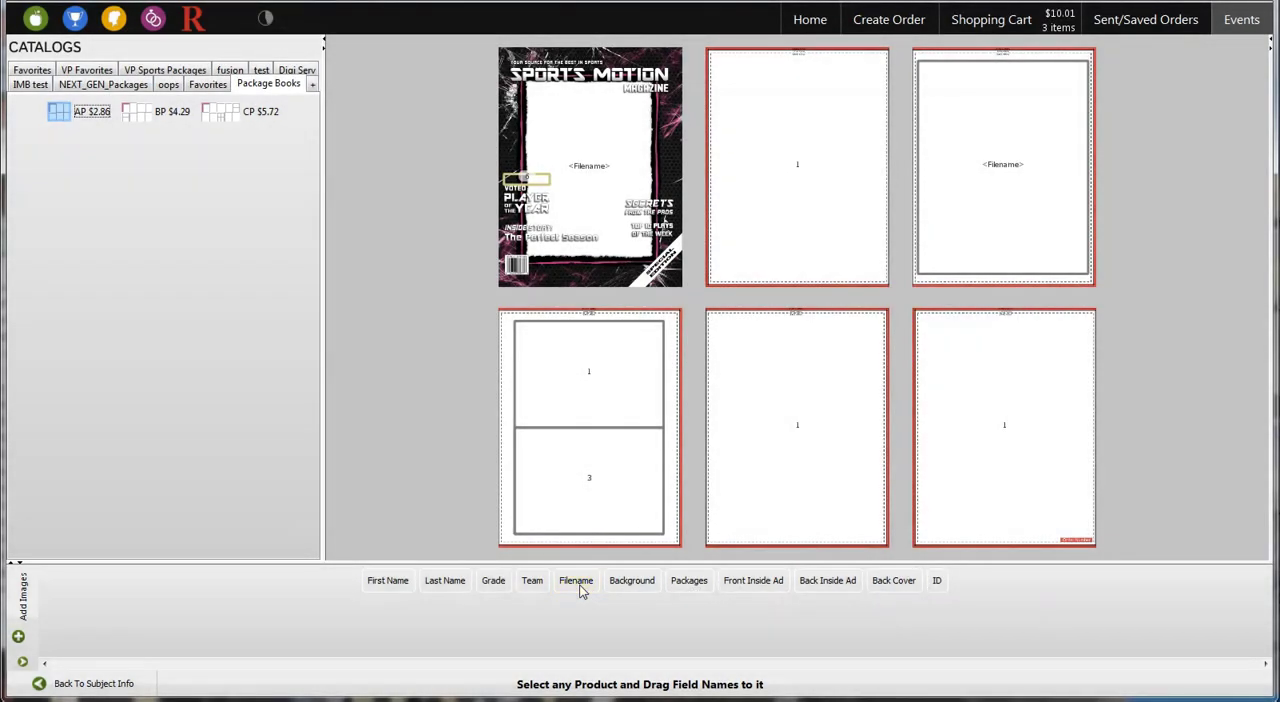
pyautogui.moveTo(579, 589); pyautogui.dragTo(589, 378)
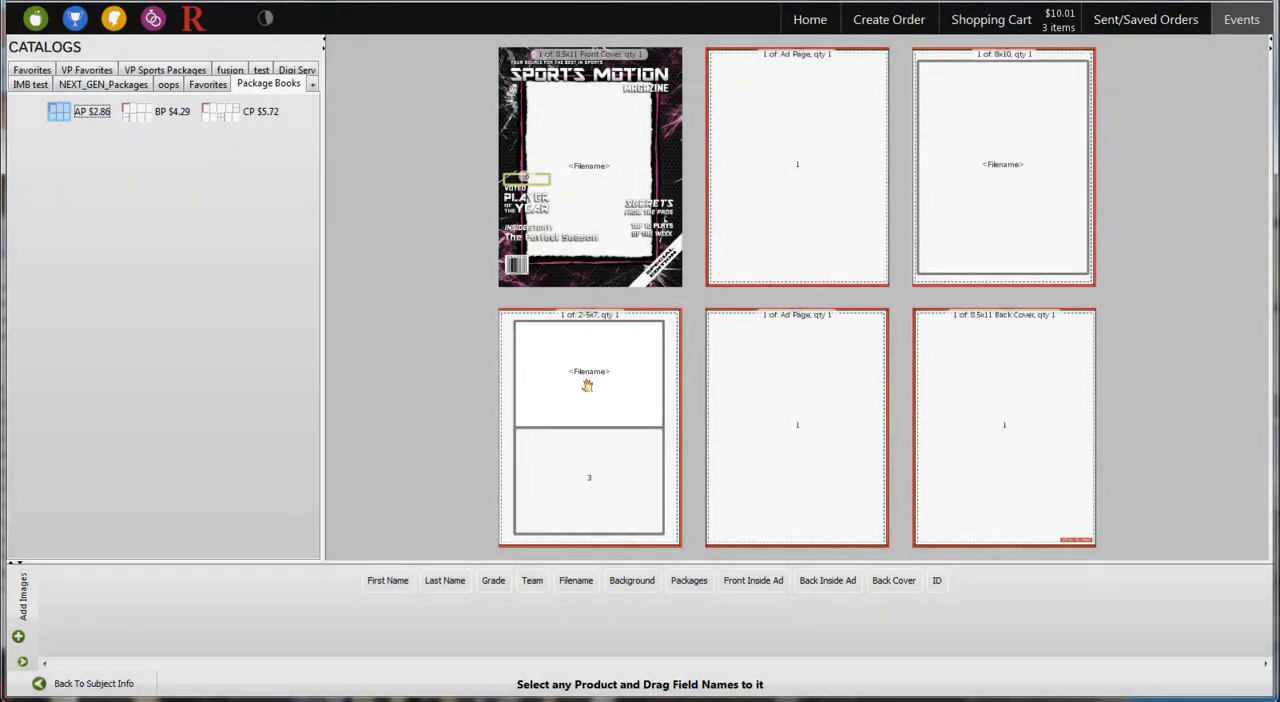
pyautogui.moveTo(390, 587); pyautogui.dragTo(532, 178)
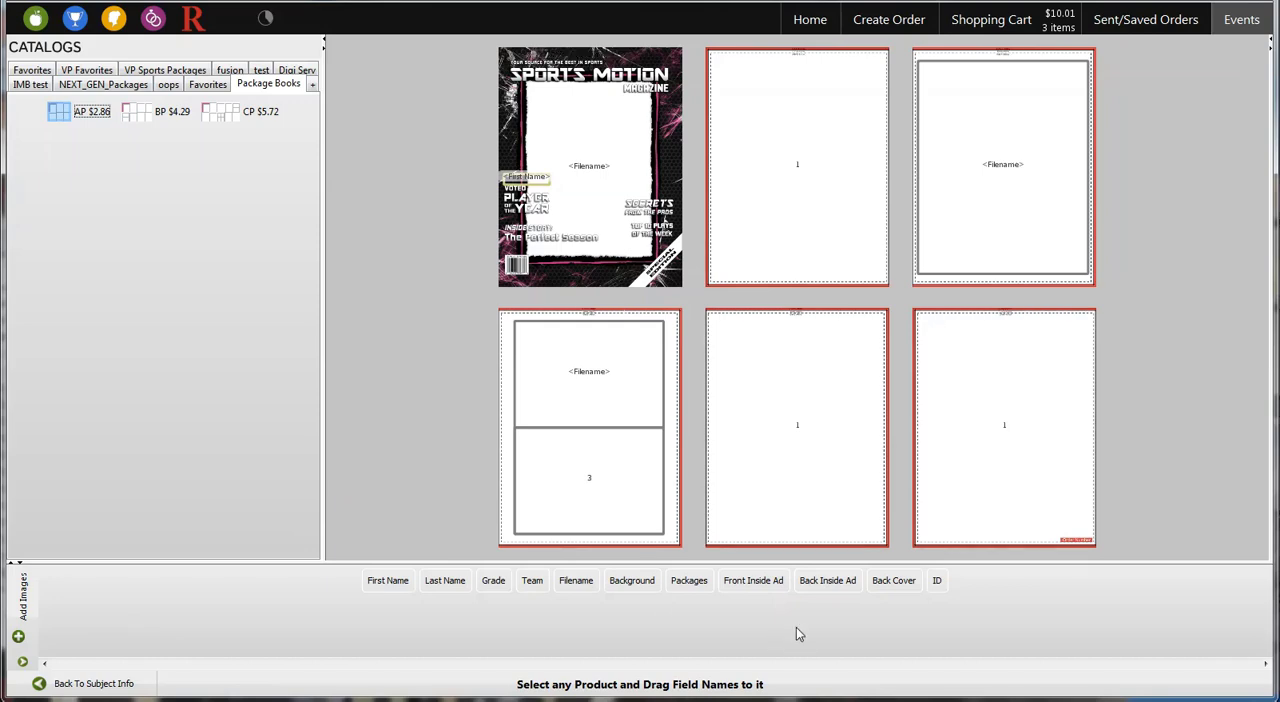
# Assign the Front Inside Ad, Back Inside Ad and Back Cover fields to the matching pages of the AP book
pyautogui.moveTo(767, 586); pyautogui.dragTo(810, 180)
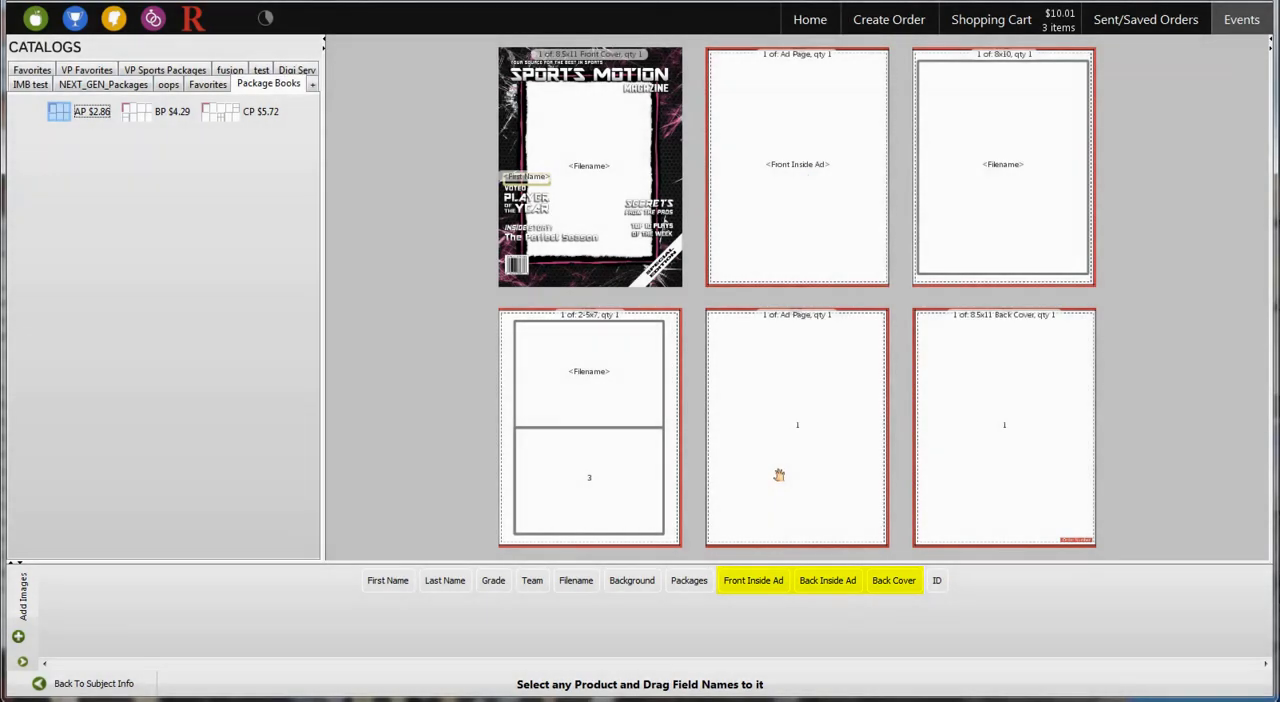
pyautogui.moveTo(826, 587); pyautogui.dragTo(808, 470)
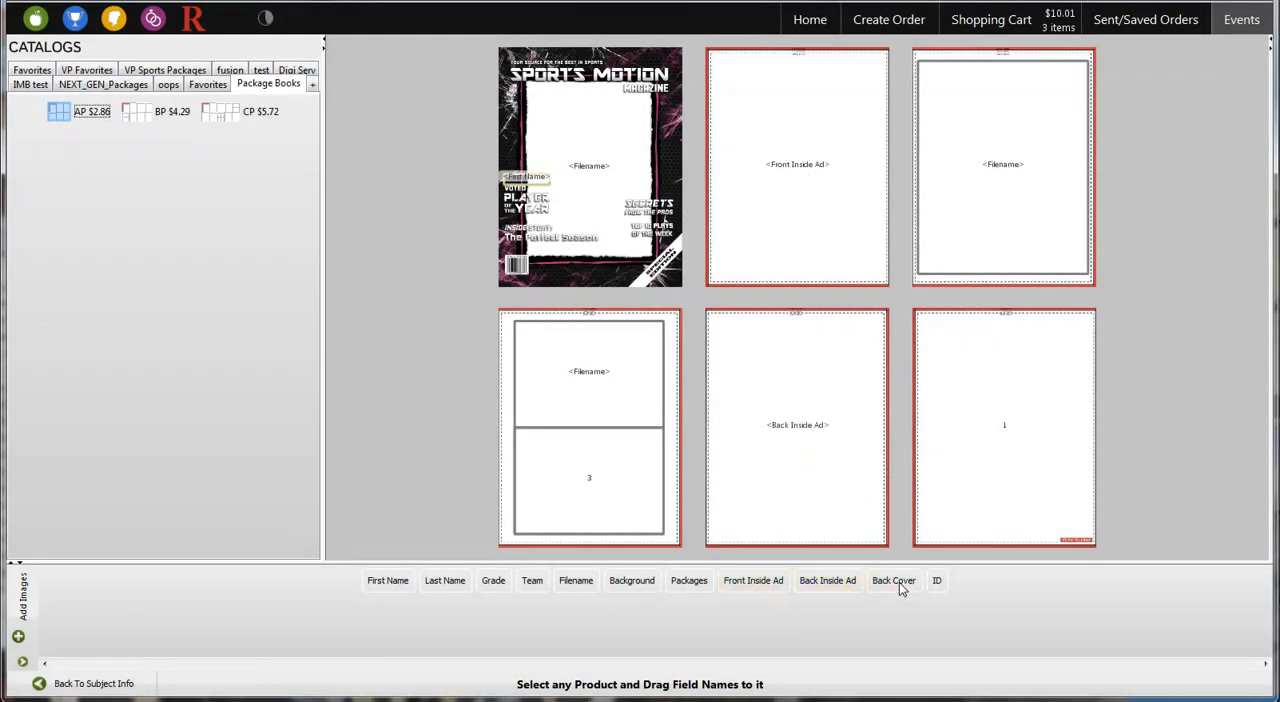
pyautogui.moveTo(897, 582); pyautogui.dragTo(996, 418)
# Assign the Front Inside Ad, Back Inside Ad and Back Cover fields to the matching pages of the BP book
pyautogui.click(136, 111)
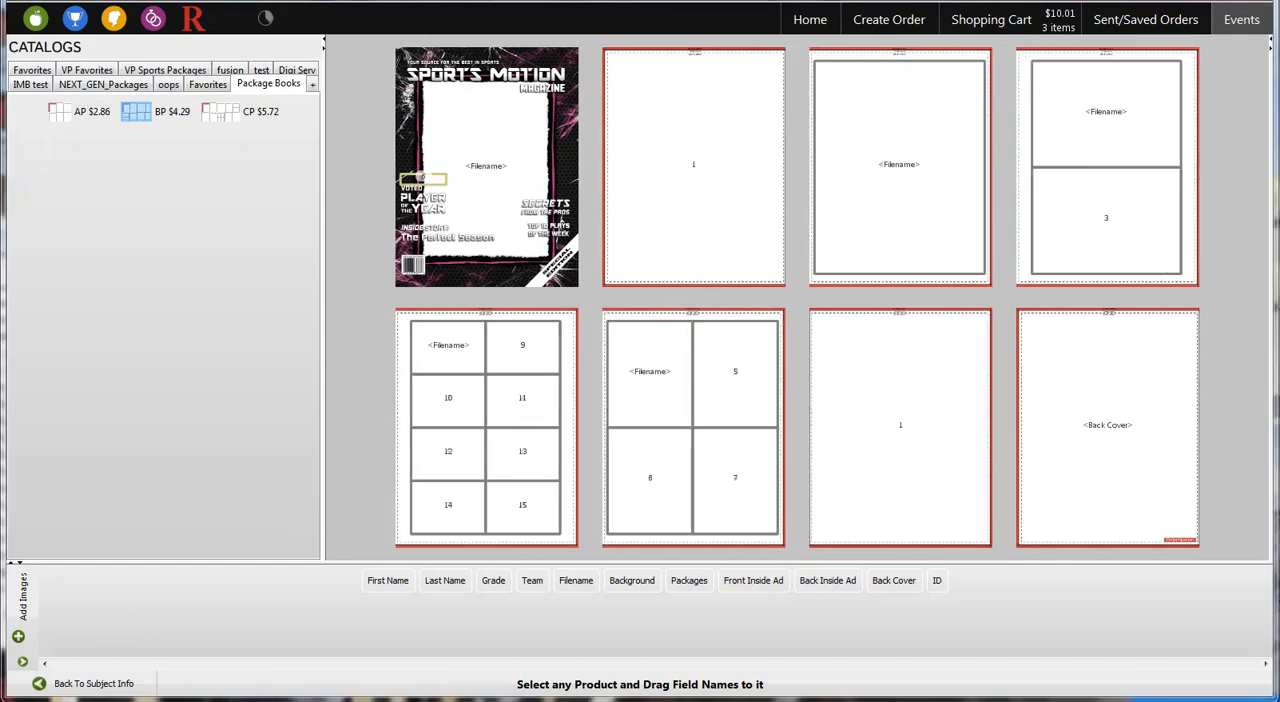
pyautogui.moveTo(753, 580); pyautogui.dragTo(690, 172)
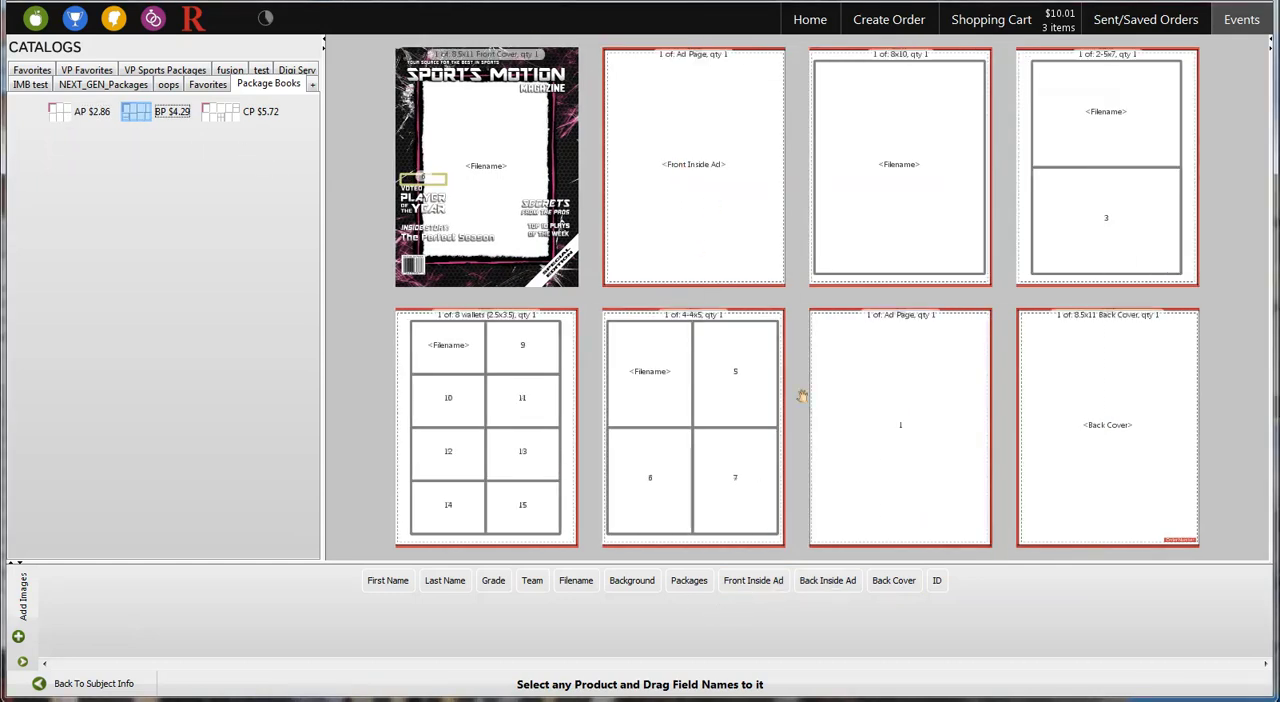
pyautogui.moveTo(828, 582); pyautogui.dragTo(886, 430)
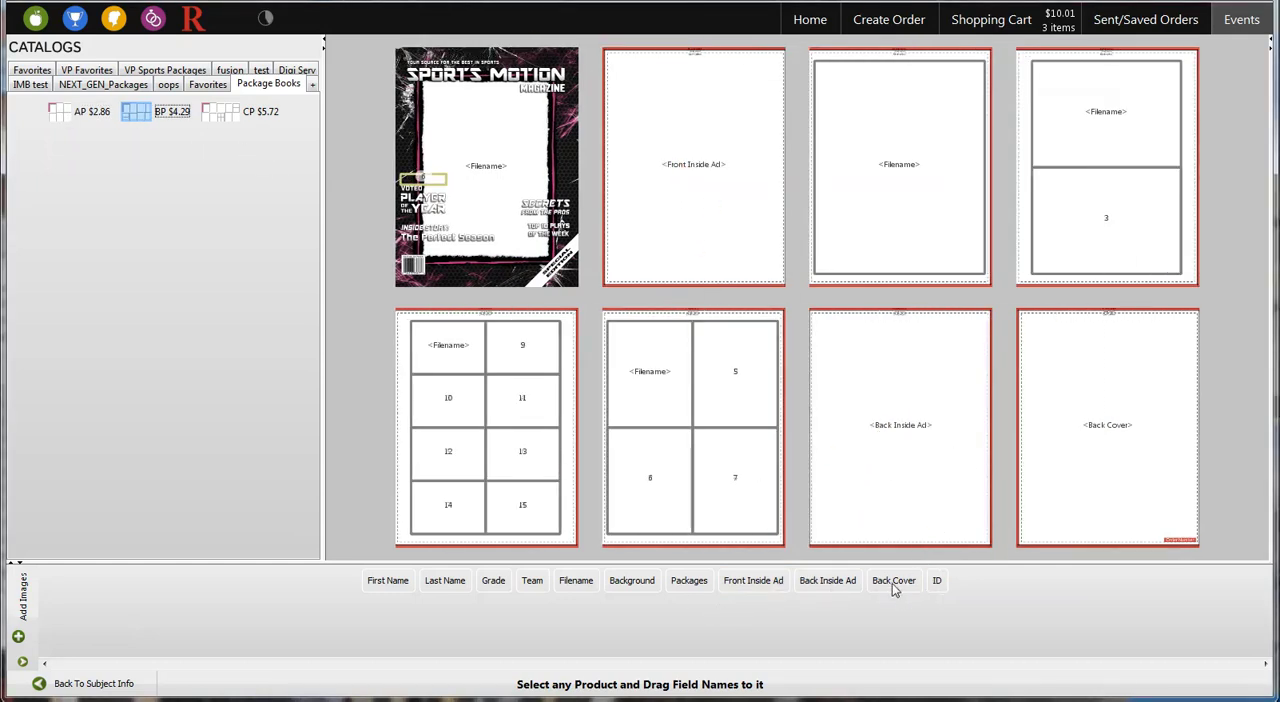
pyautogui.moveTo(894, 582); pyautogui.dragTo(1094, 448)
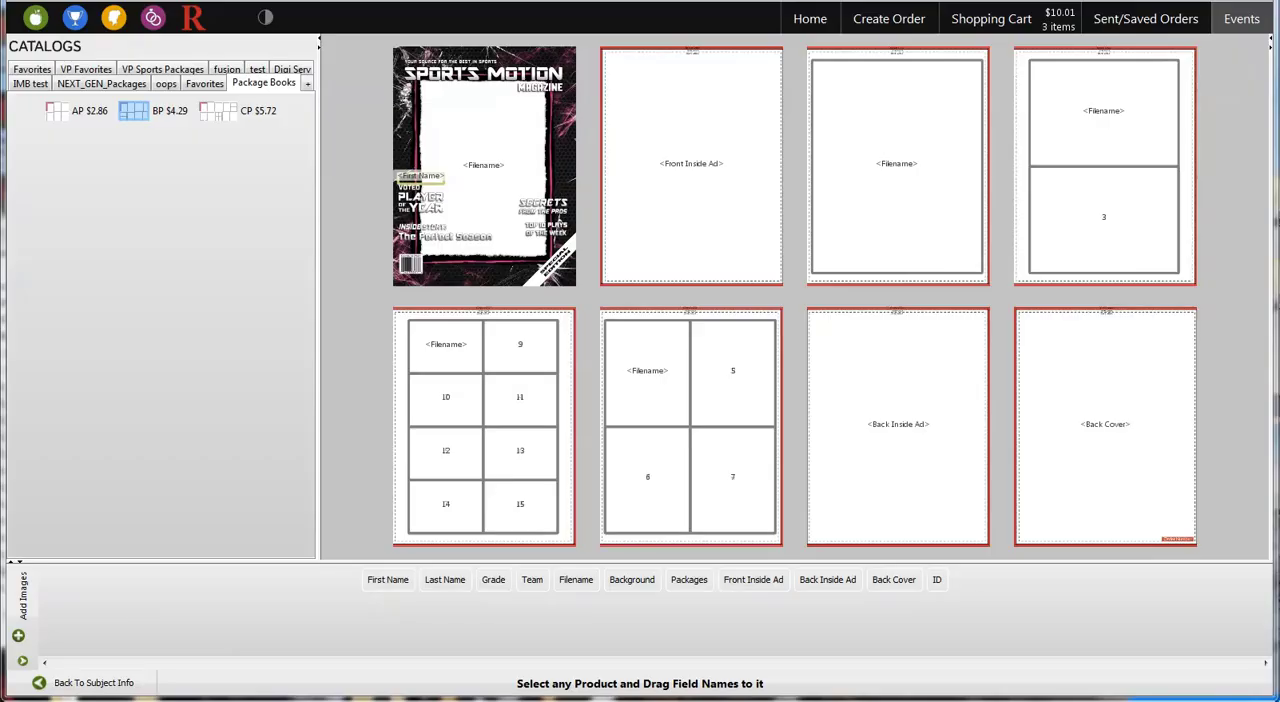
# In the CP book, assign Filename to the cover and unit pages, First Name to the cover text, and the ad and back cover fields
pyautogui.click(222, 111)
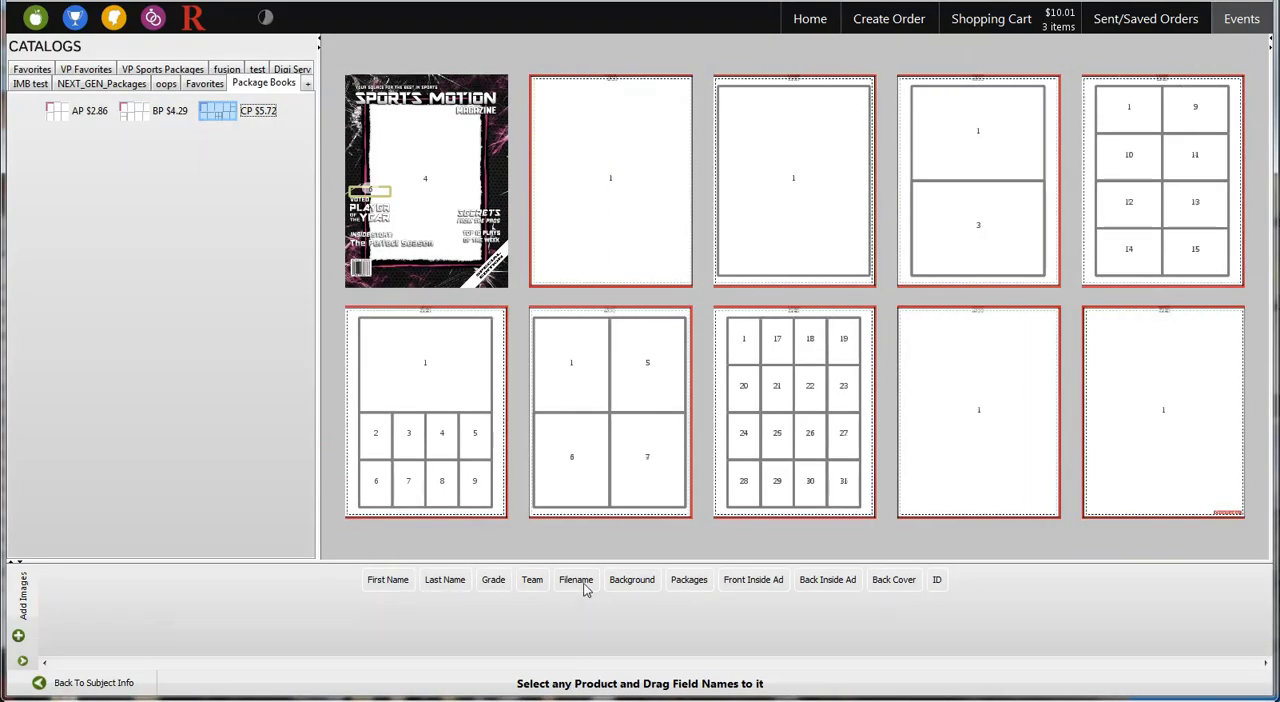
pyautogui.moveTo(584, 584); pyautogui.dragTo(420, 184)
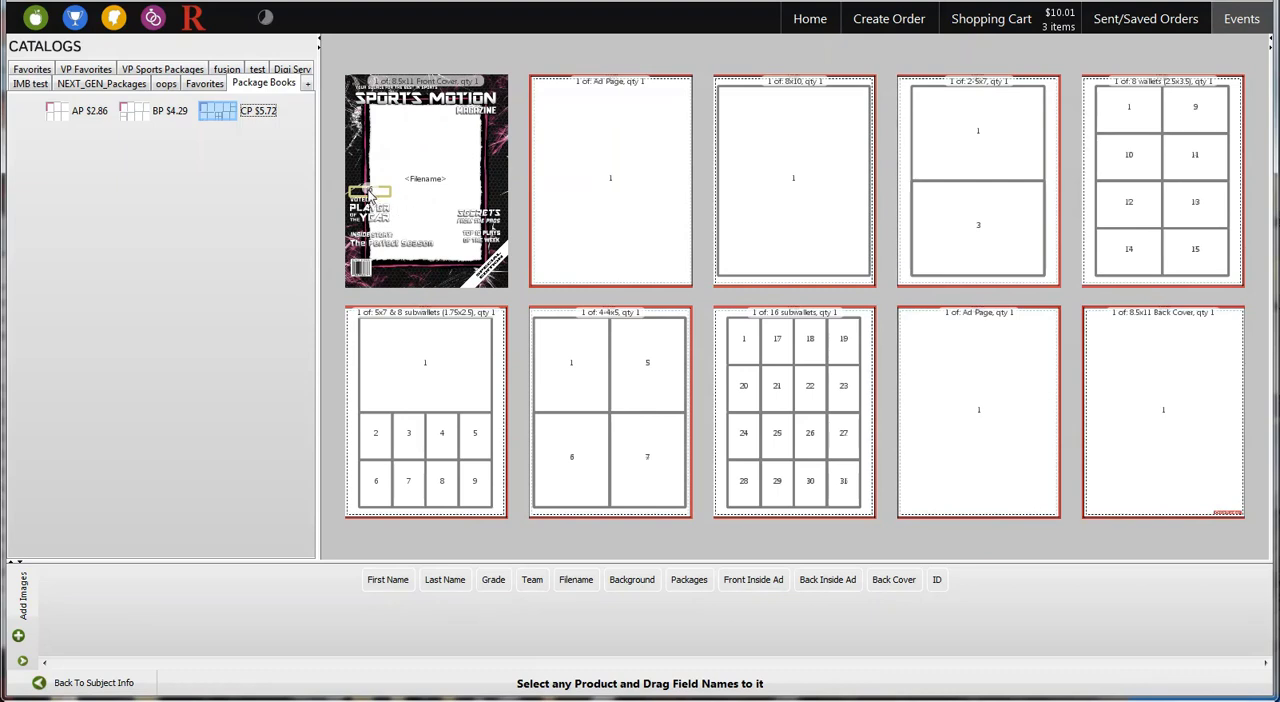
pyautogui.moveTo(758, 583); pyautogui.dragTo(612, 180)
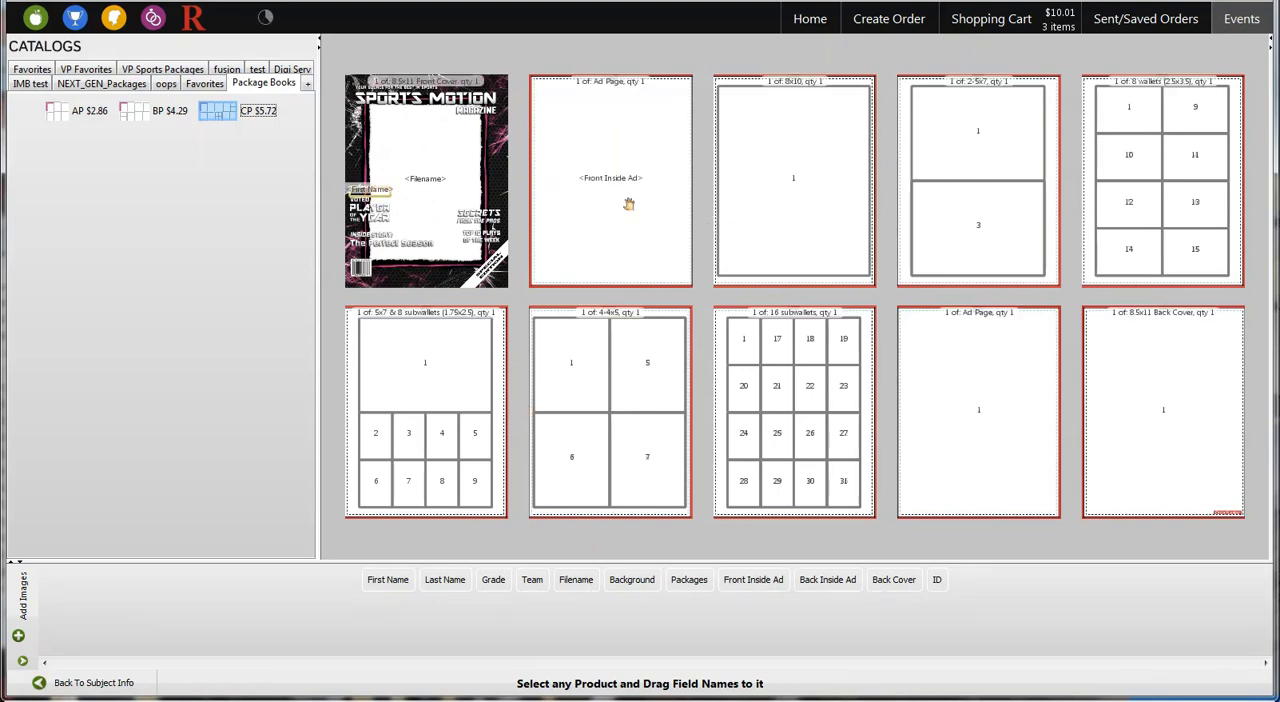
pyautogui.moveTo(576, 580); pyautogui.dragTo(743, 334)
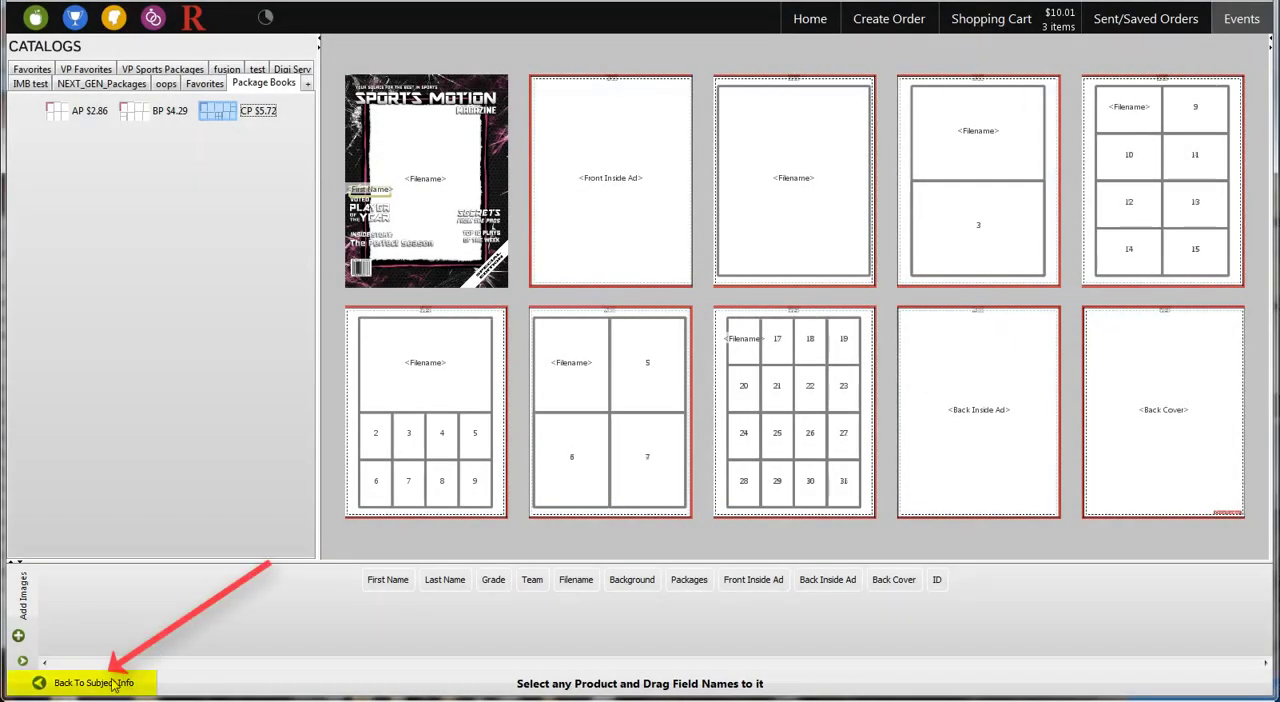
# Return to the subject info and start a review of all records with Hold Crop and Hold Options enabled
pyautogui.click(113, 688)
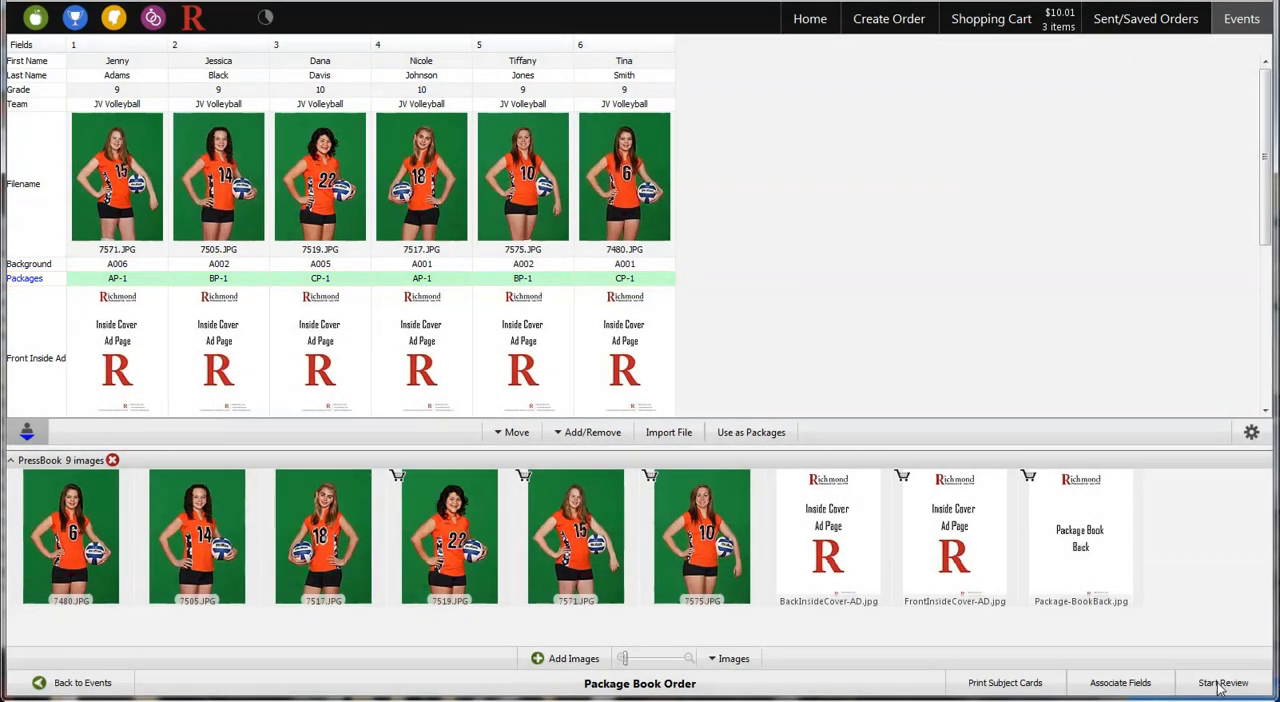
pyautogui.click(1220, 686)
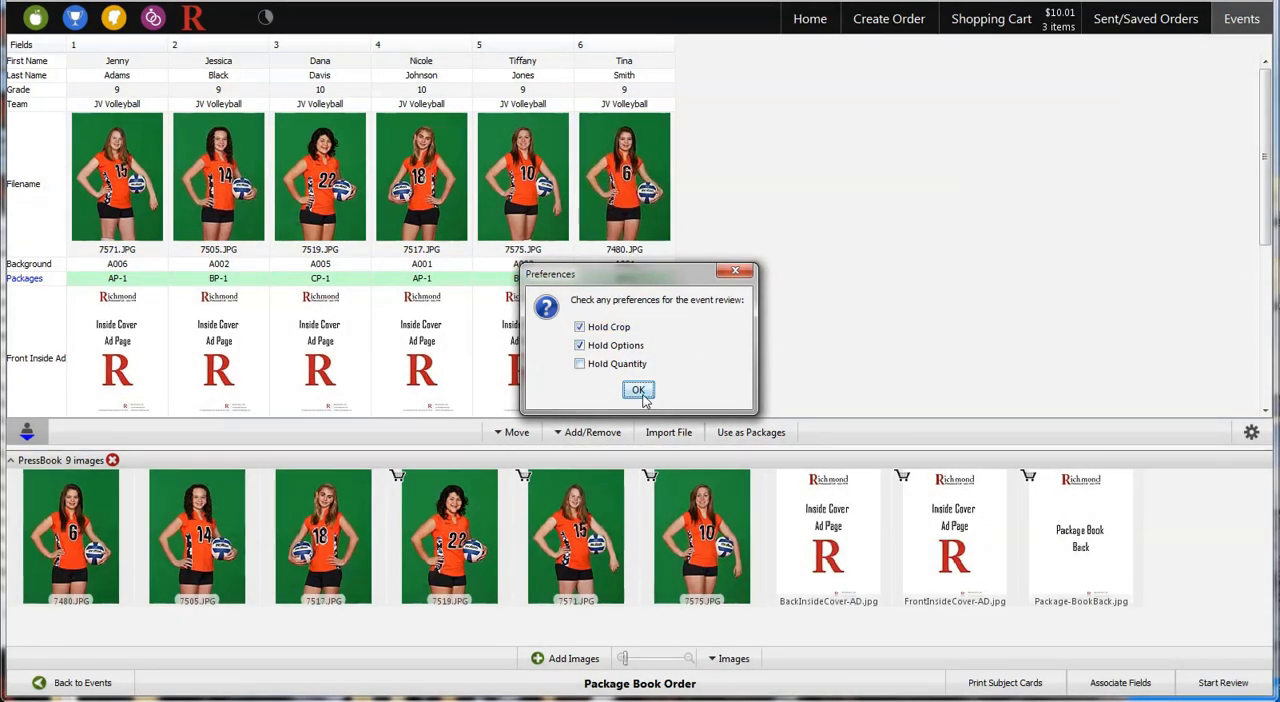
pyautogui.click(640, 392)
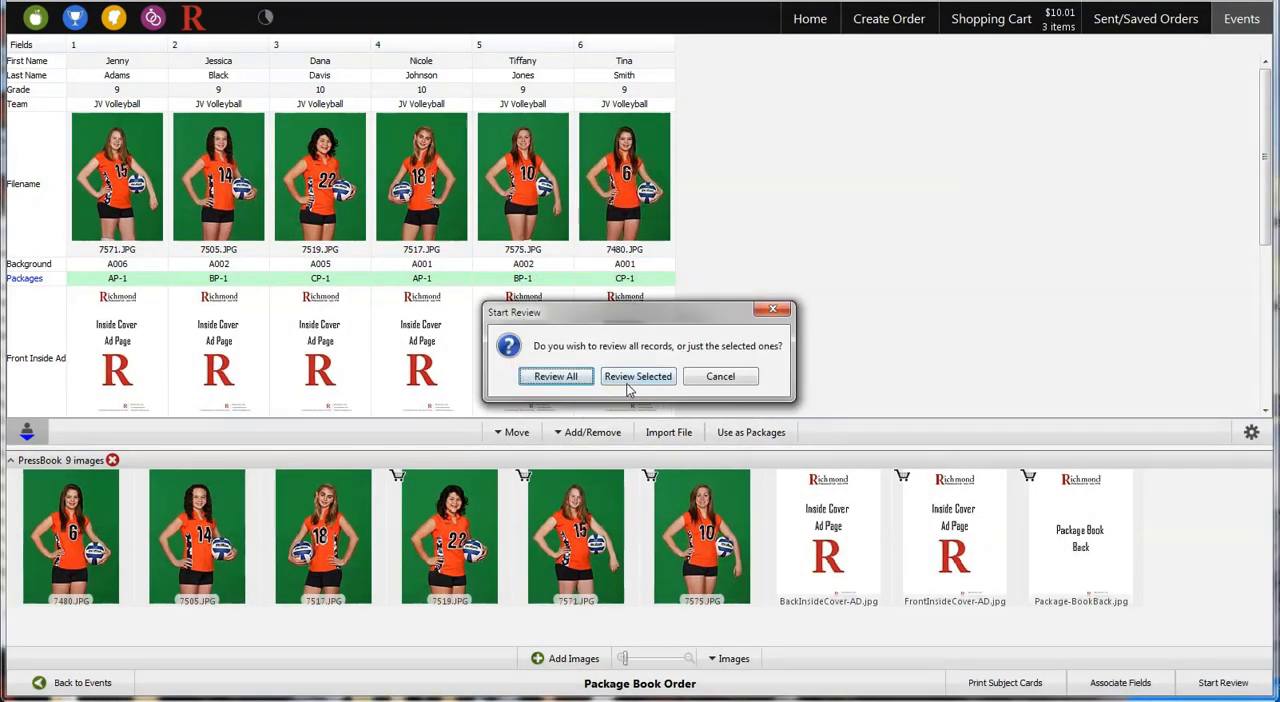
pyautogui.click(556, 378)
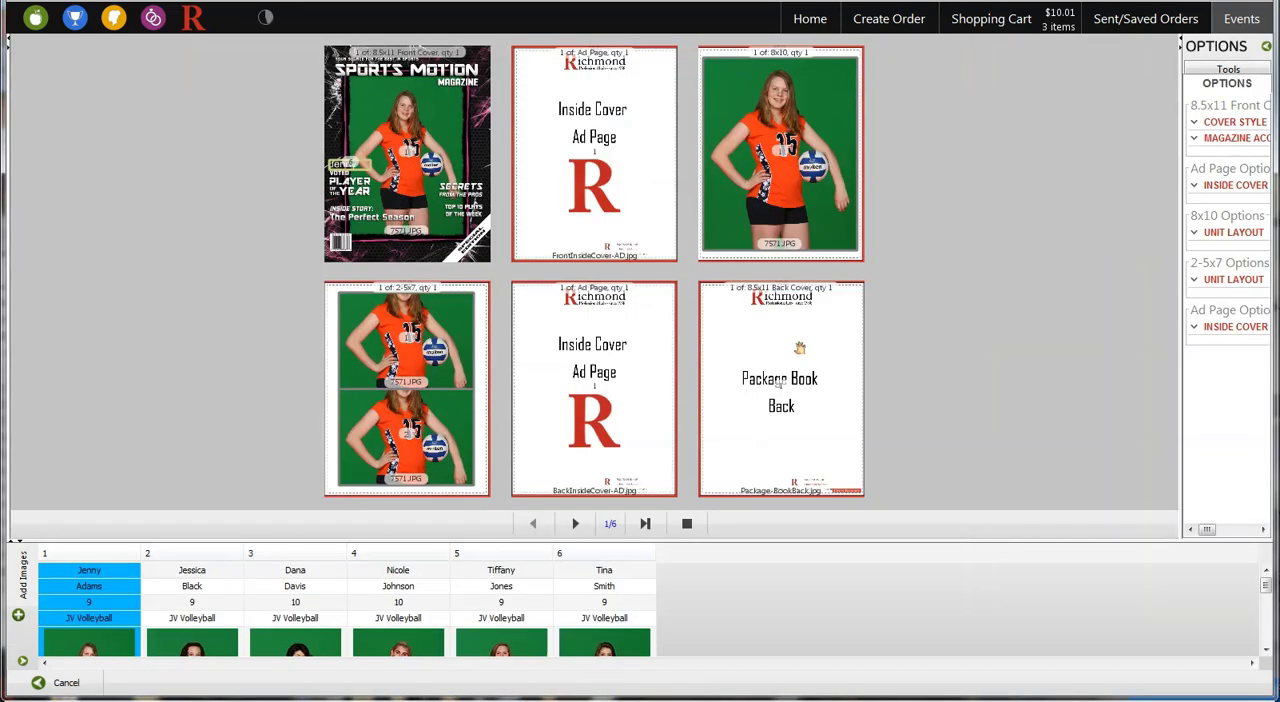
# Rotate the images on the first record's 2-5x7 page sideways and scale them down to fit their frames
pyautogui.click(437, 333)
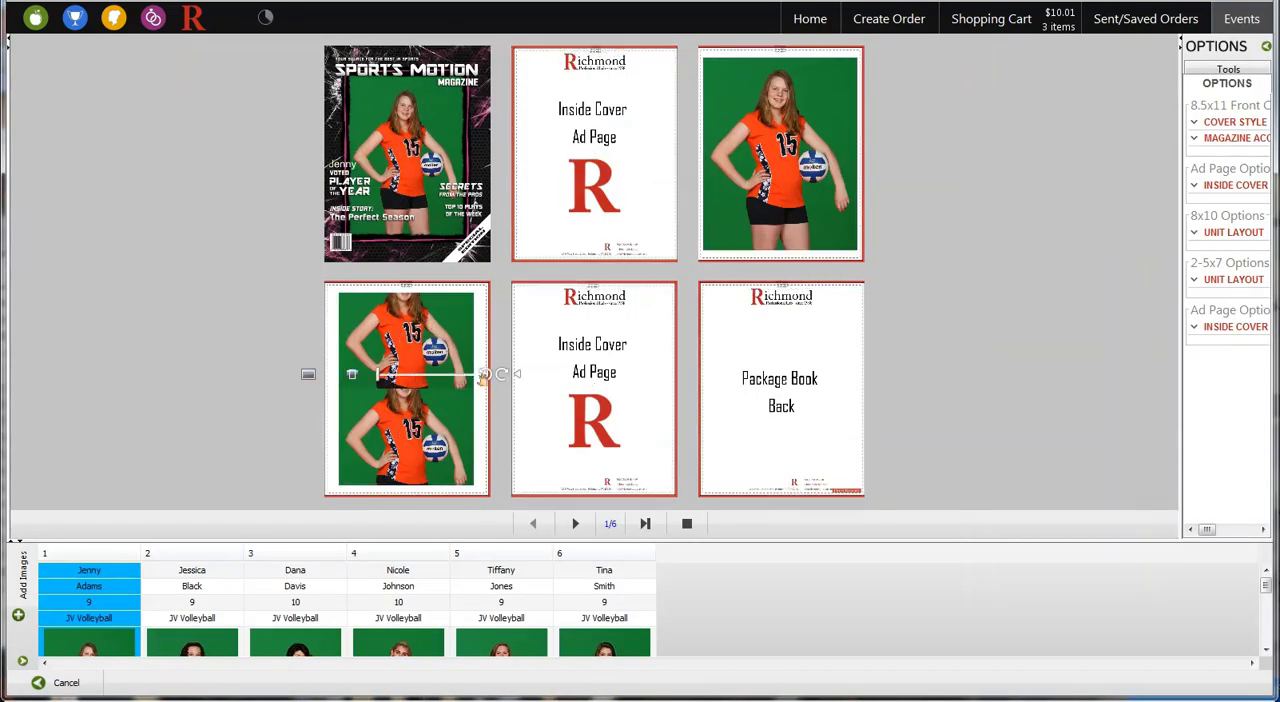
pyautogui.click(483, 375)
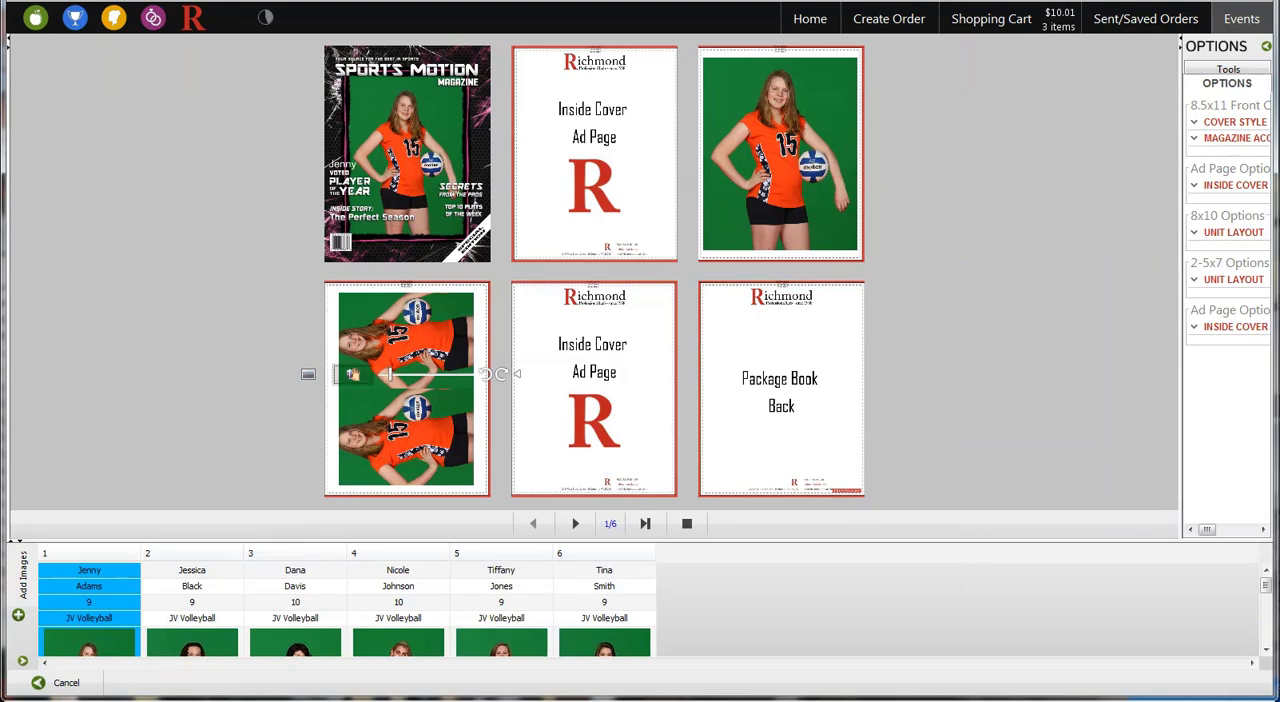
pyautogui.click(350, 373)
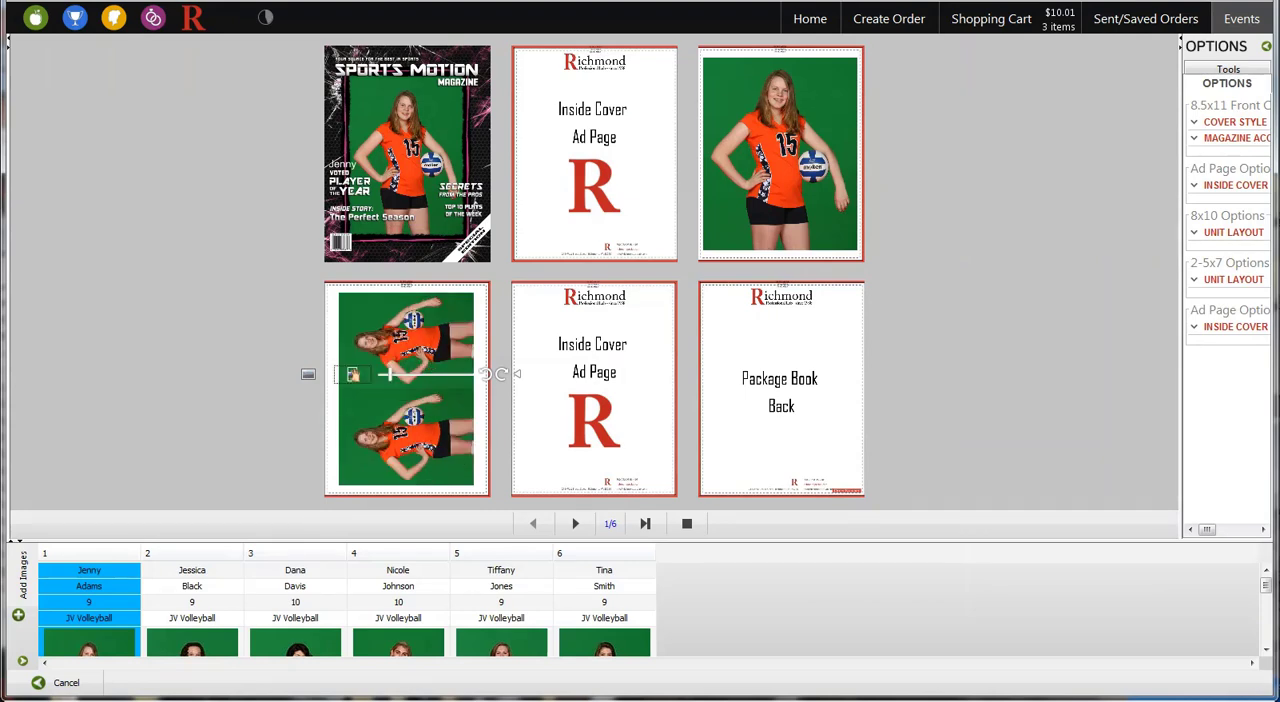
# On the second record, rotate the 2-5x7 and 8 wallets images sideways and scale them down to fit
pyautogui.click(573, 524)
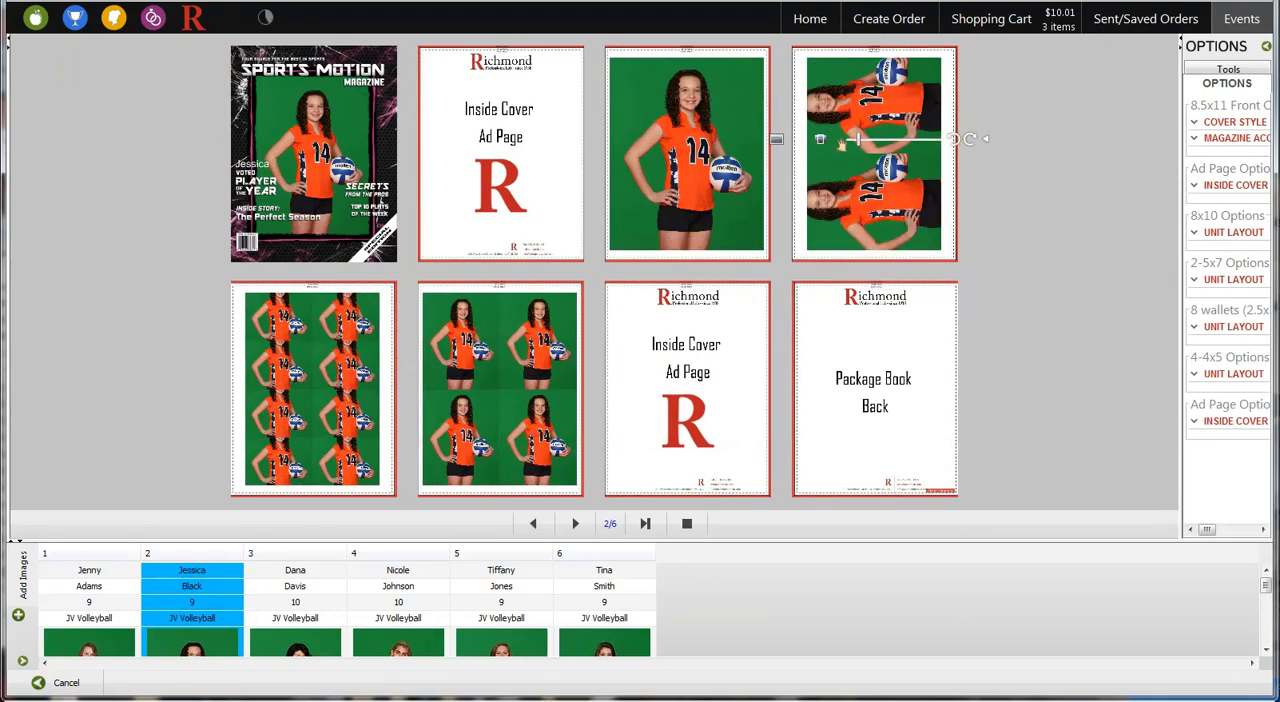
pyautogui.click(821, 140)
pyautogui.click(360, 327)
pyautogui.click(225, 327)
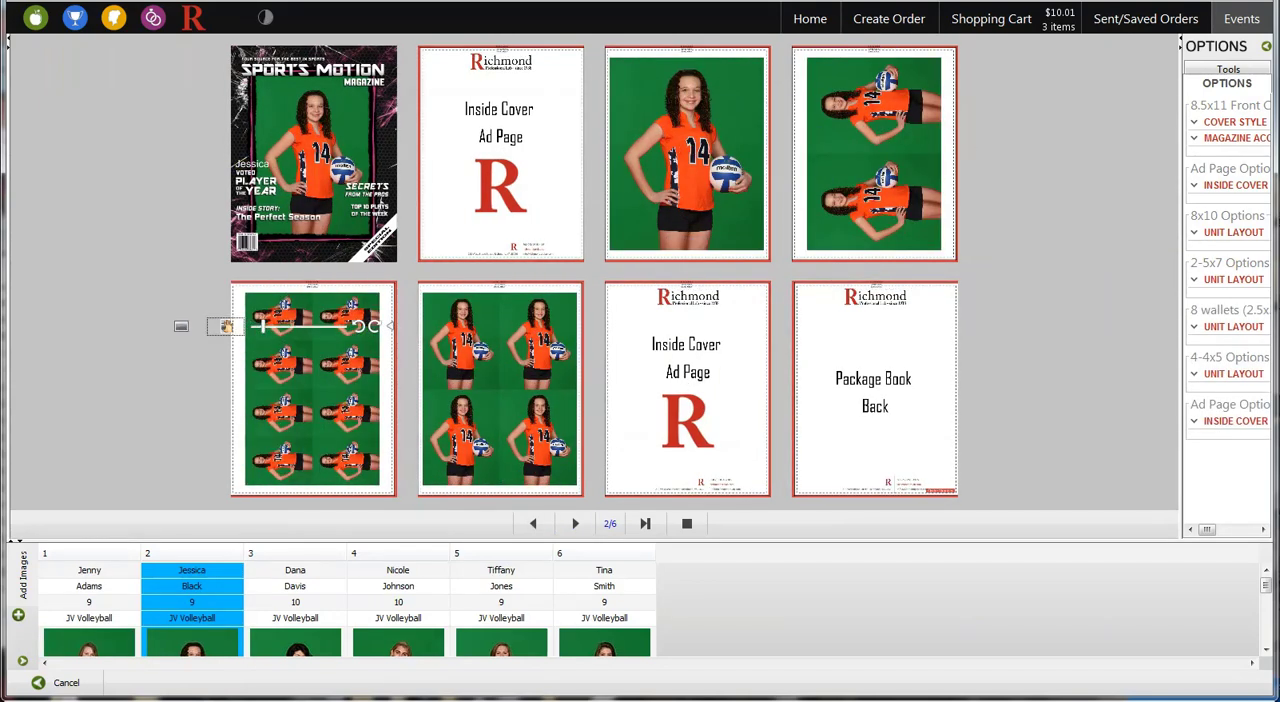
pyautogui.click(407, 375)
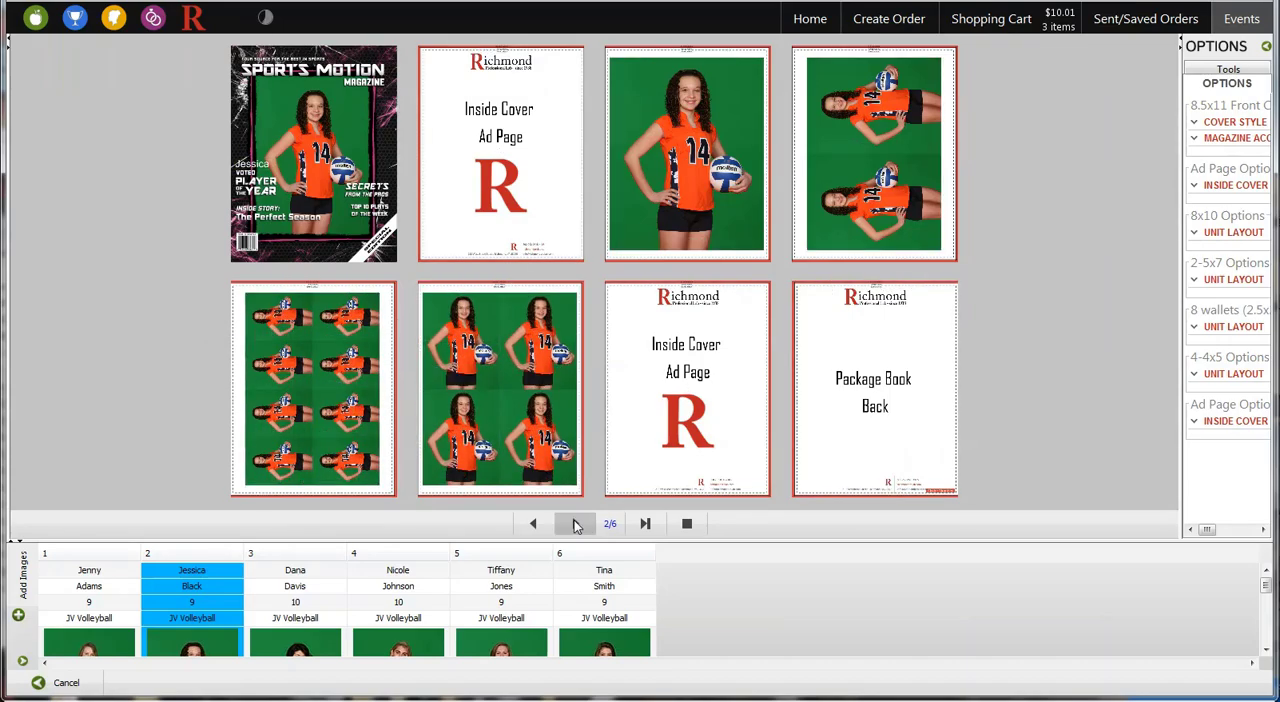
# Go through the remaining records to the end of the review and add all reviewed items to the order
pyautogui.click(572, 524)
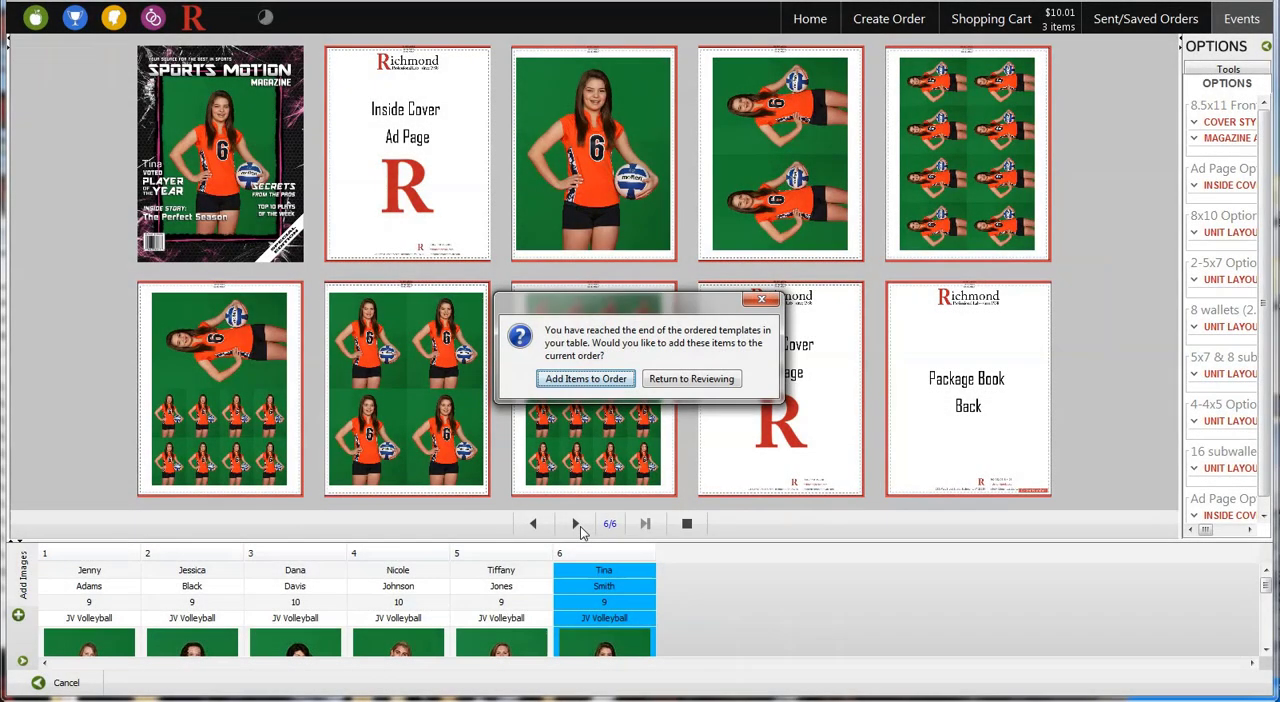
pyautogui.click(585, 379)
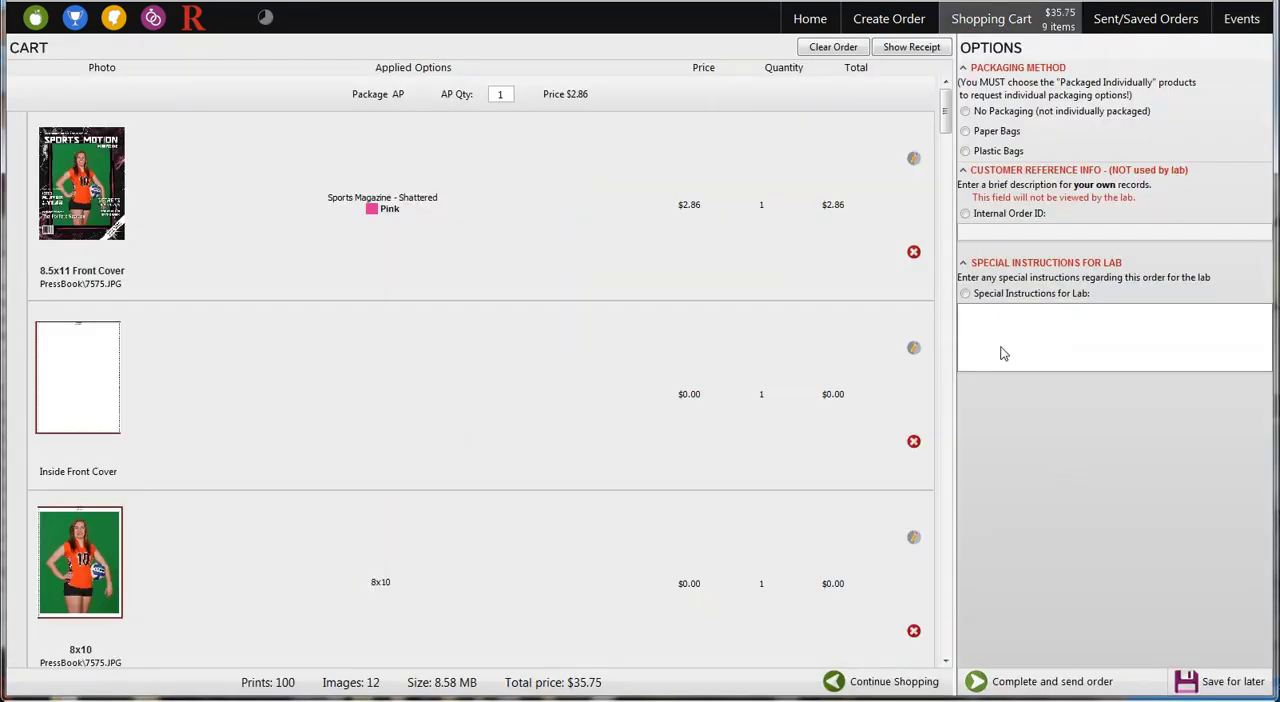
# Look through the cart items, choose Paper Bags as the packaging method, and enable the Internal Order ID for entry
pyautogui.moveTo(946, 125); pyautogui.dragTo(945, 632)
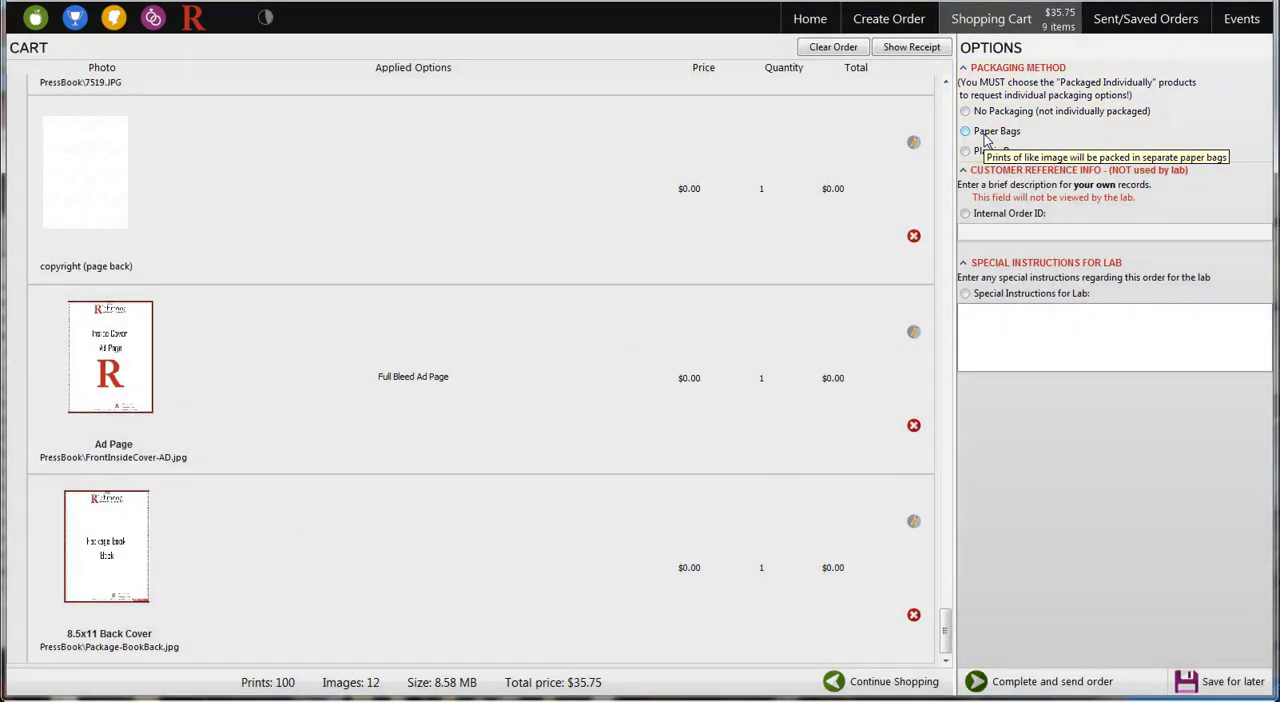
pyautogui.click(986, 140)
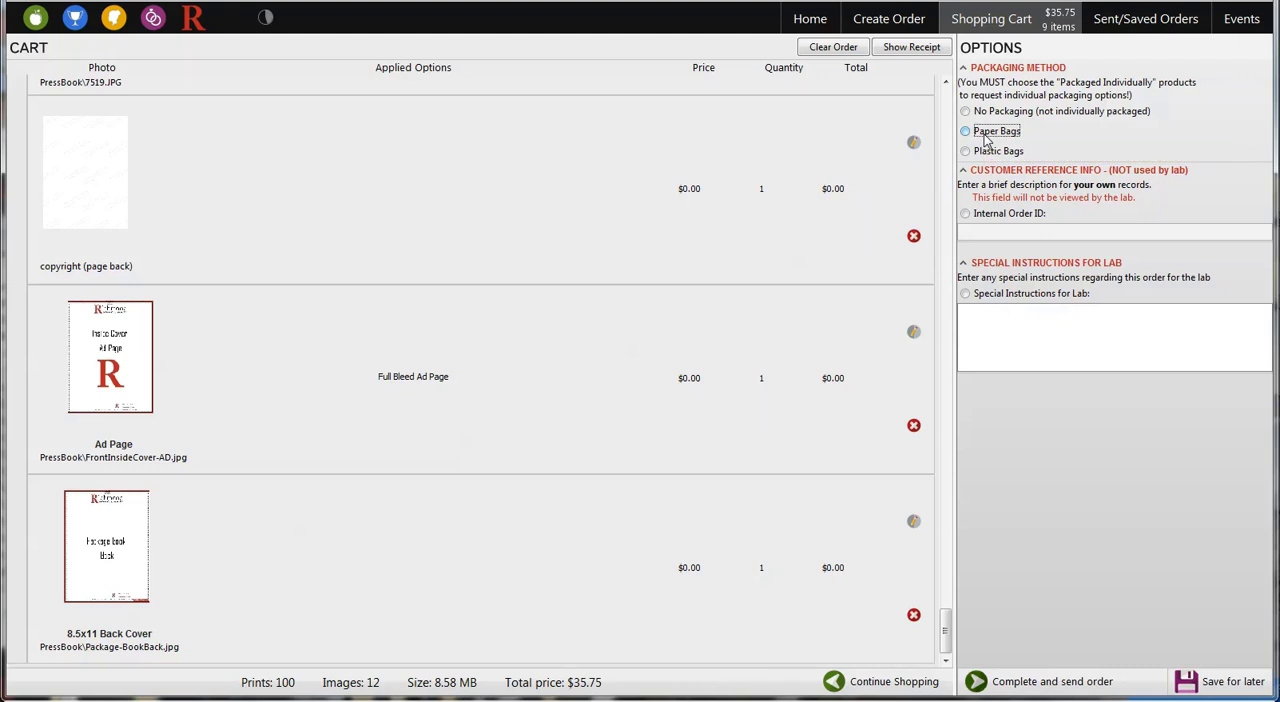
pyautogui.click(1029, 232)
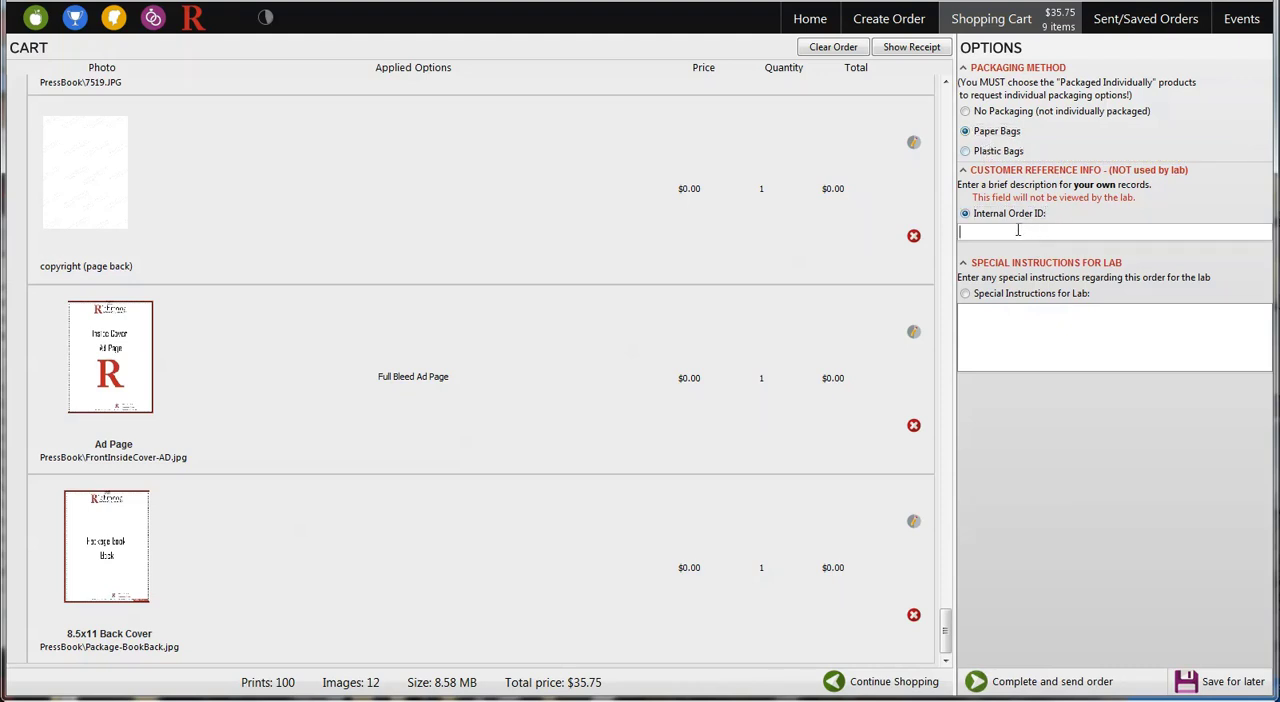